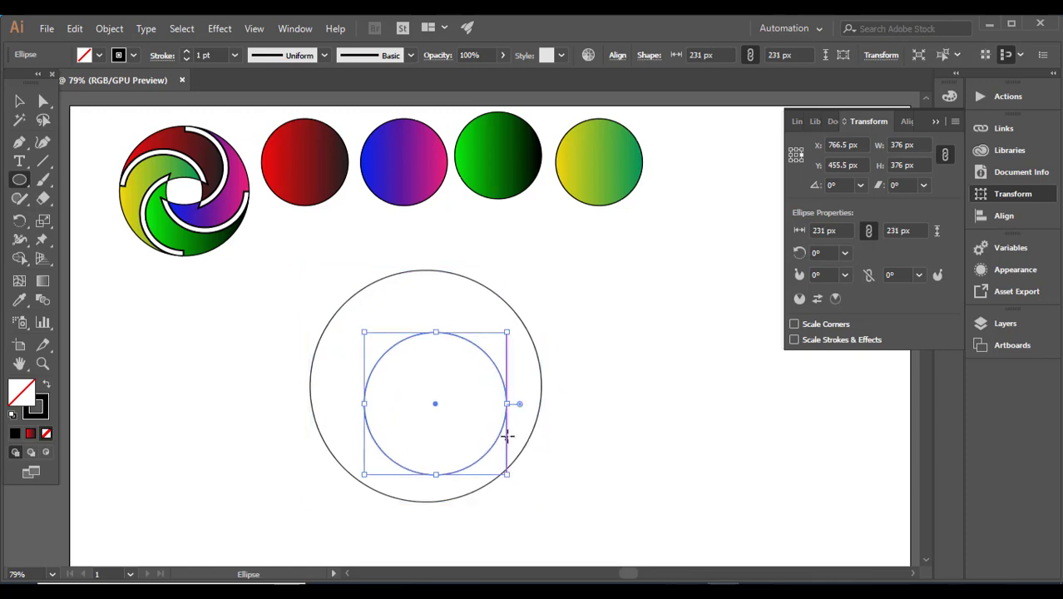
# Move the small circle against the large circle's left edge and drag out a copy toward the right edge
pyautogui.click(19, 101)
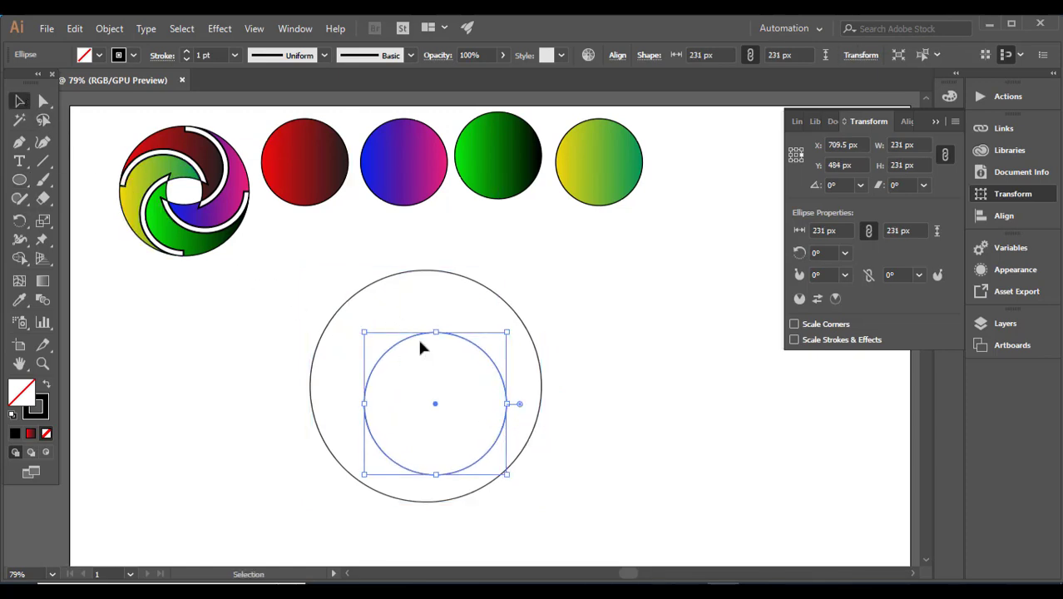
pyautogui.moveTo(401, 336); pyautogui.dragTo(352, 319)
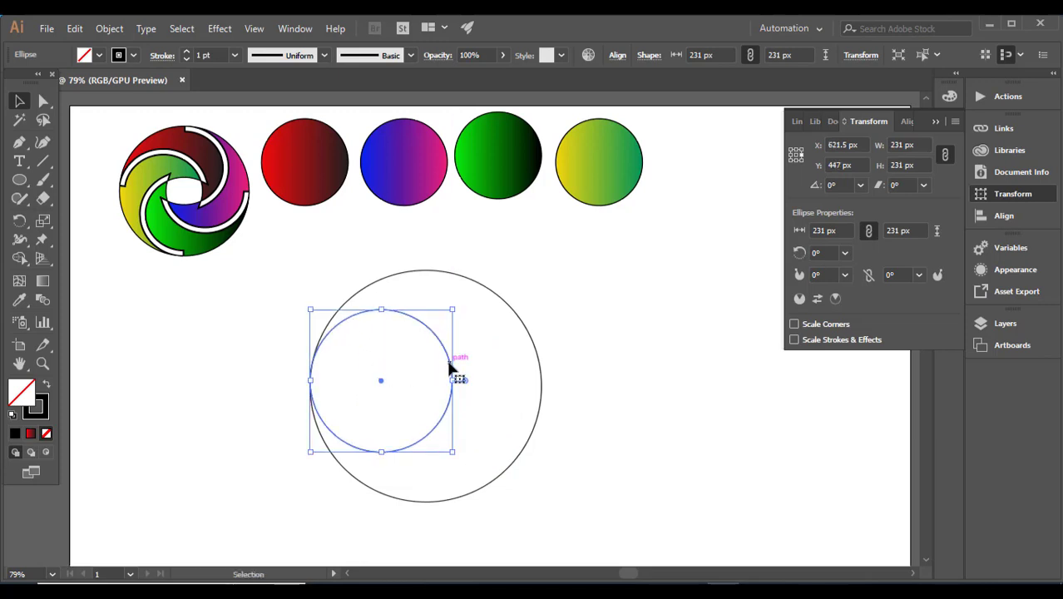
pyautogui.moveTo(452, 366); pyautogui.dragTo(544, 377)
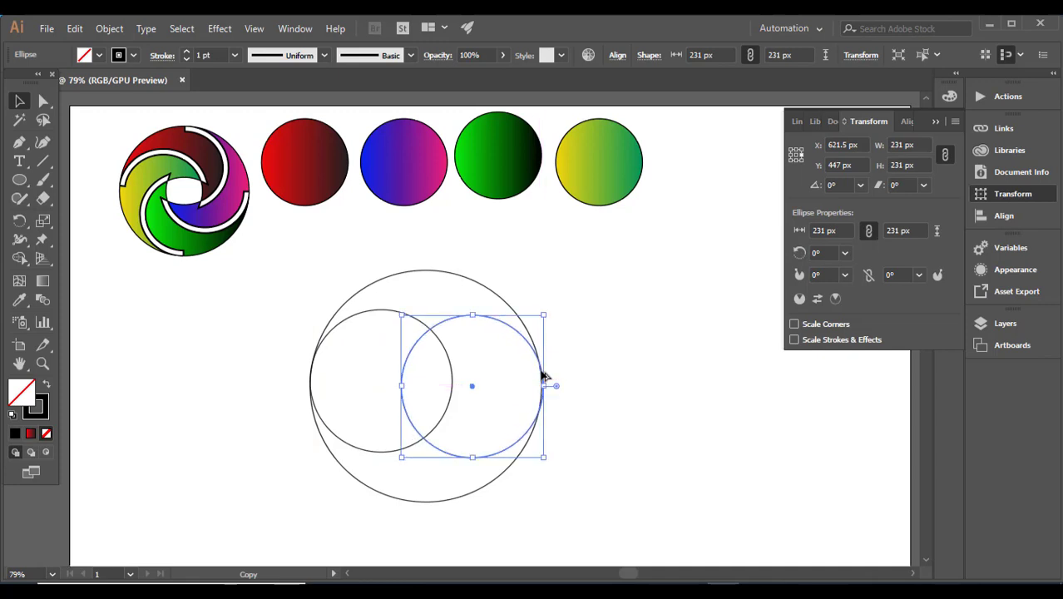
# Reposition the copied small circle so it sits against the large circle's right inner edge
pyautogui.click(540, 492)
pyautogui.moveTo(515, 446); pyautogui.dragTo(486, 426)
pyautogui.click(550, 406)
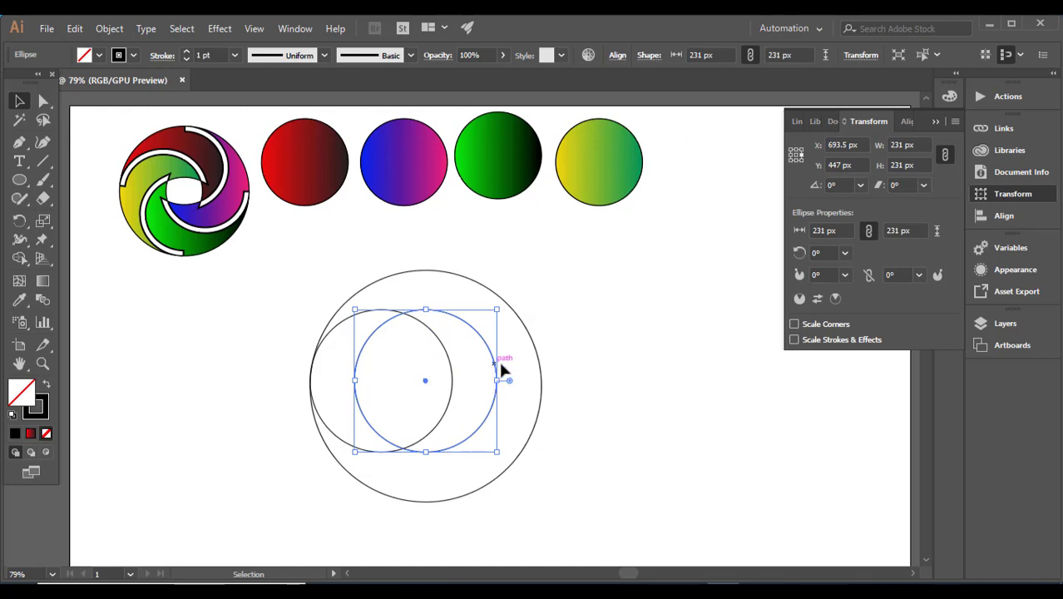
pyautogui.moveTo(504, 367); pyautogui.dragTo(543, 373)
pyautogui.click(578, 366)
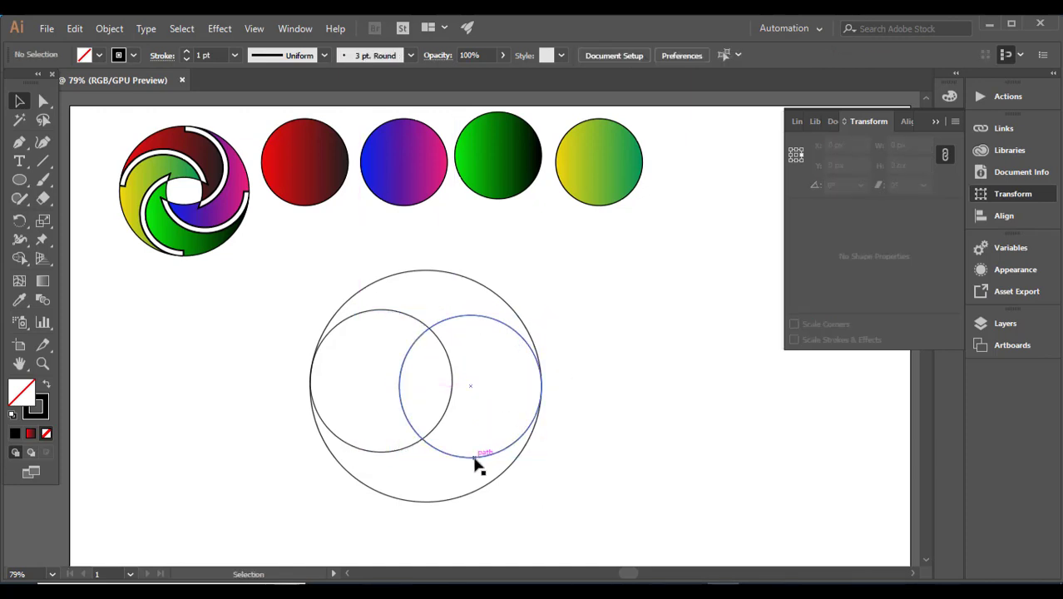
# Add copies of the small circle against the top and bottom inner edges of the large circle
pyautogui.moveTo(475, 459); pyautogui.dragTo(441, 502)
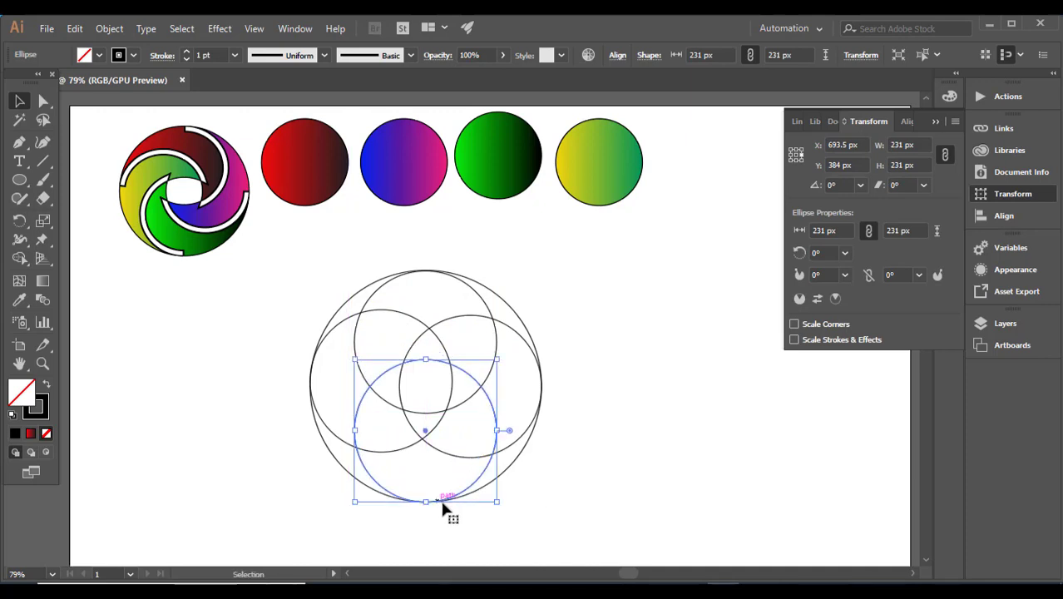
pyautogui.click(605, 453)
# Select all five circles and use Shape Builder to merge regions into four swirling crescent shapes
pyautogui.moveTo(249, 290); pyautogui.dragTo(564, 480)
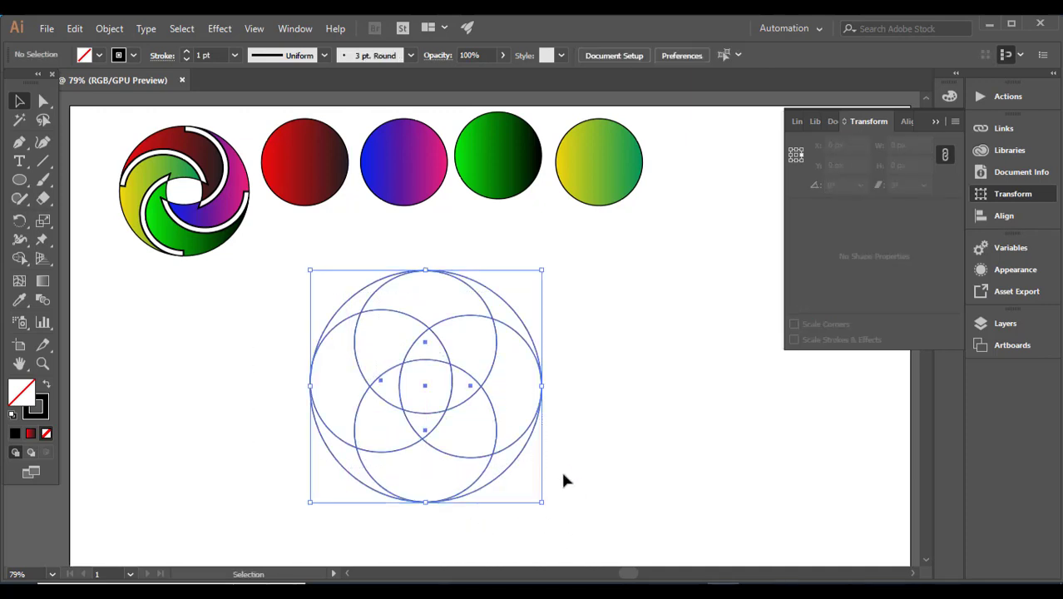
pyautogui.click(19, 258)
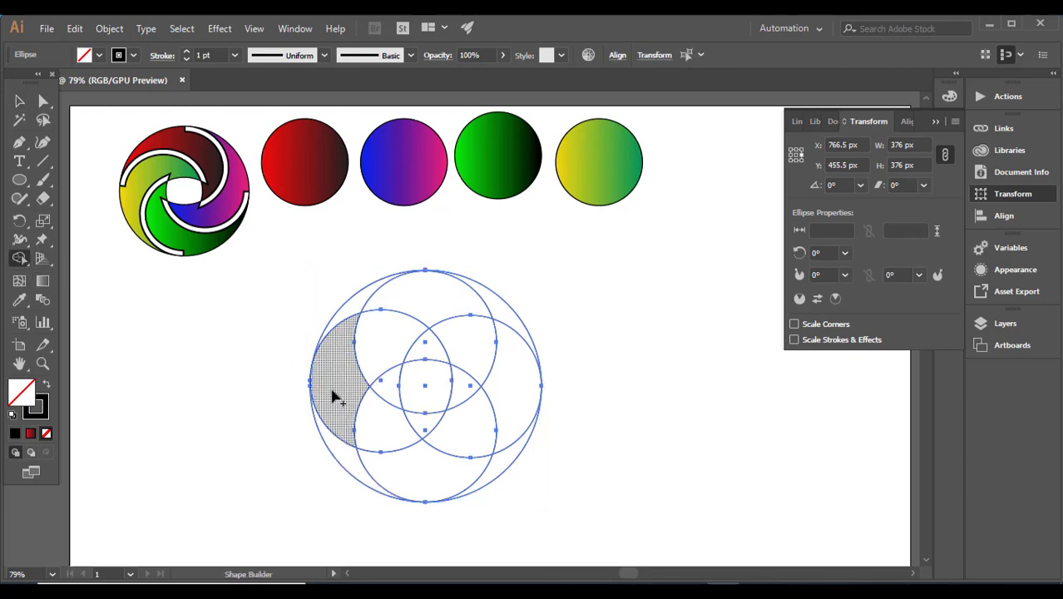
pyautogui.moveTo(347, 462)
pyautogui.mouseDown()
pyautogui.moveTo(334, 416)
pyautogui.moveTo(372, 363)
pyautogui.moveTo(368, 349)
pyautogui.mouseUp()
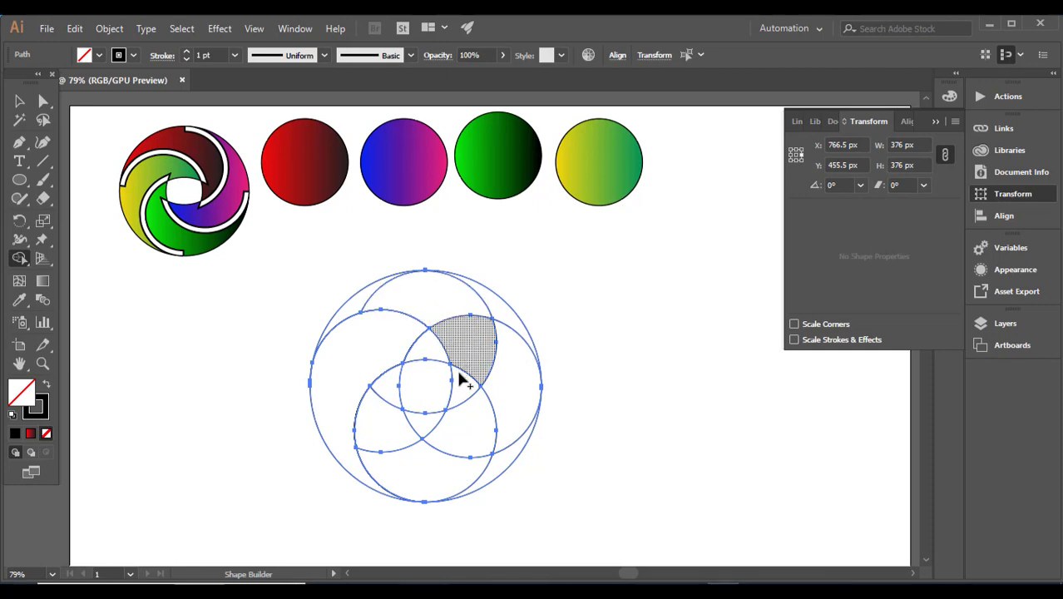
pyautogui.moveTo(458, 384)
pyautogui.mouseDown()
pyautogui.moveTo(454, 336)
pyautogui.moveTo(434, 314)
pyautogui.moveTo(367, 302)
pyautogui.mouseUp()
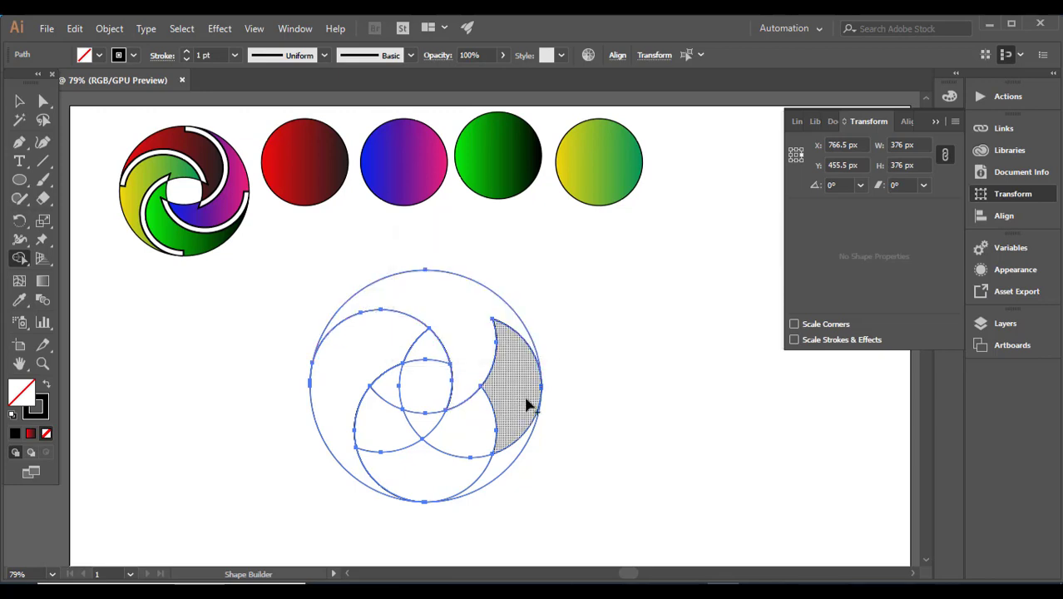
pyautogui.moveTo(521, 383)
pyautogui.mouseDown()
pyautogui.moveTo(480, 427)
pyautogui.moveTo(421, 432)
pyautogui.mouseUp()
pyautogui.moveTo(503, 472)
pyautogui.mouseDown()
pyautogui.moveTo(458, 475)
pyautogui.moveTo(366, 437)
pyautogui.moveTo(381, 448)
pyautogui.mouseUp()
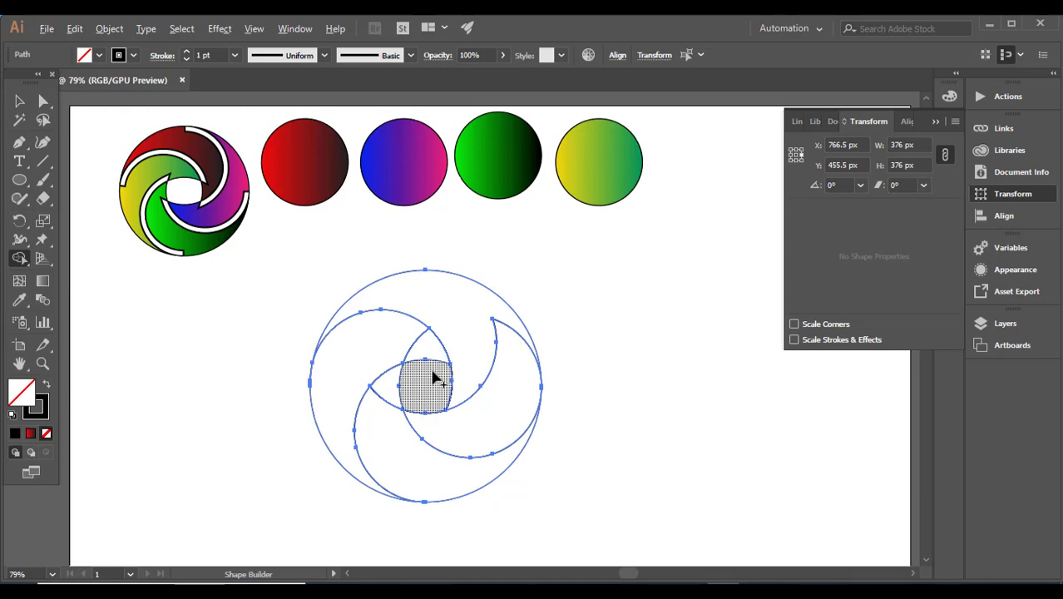
# Select the swirl shapes and apply Offset Path with a 7 px offset and Miter joins
pyautogui.click(19, 101)
pyautogui.moveTo(288, 283); pyautogui.dragTo(572, 483)
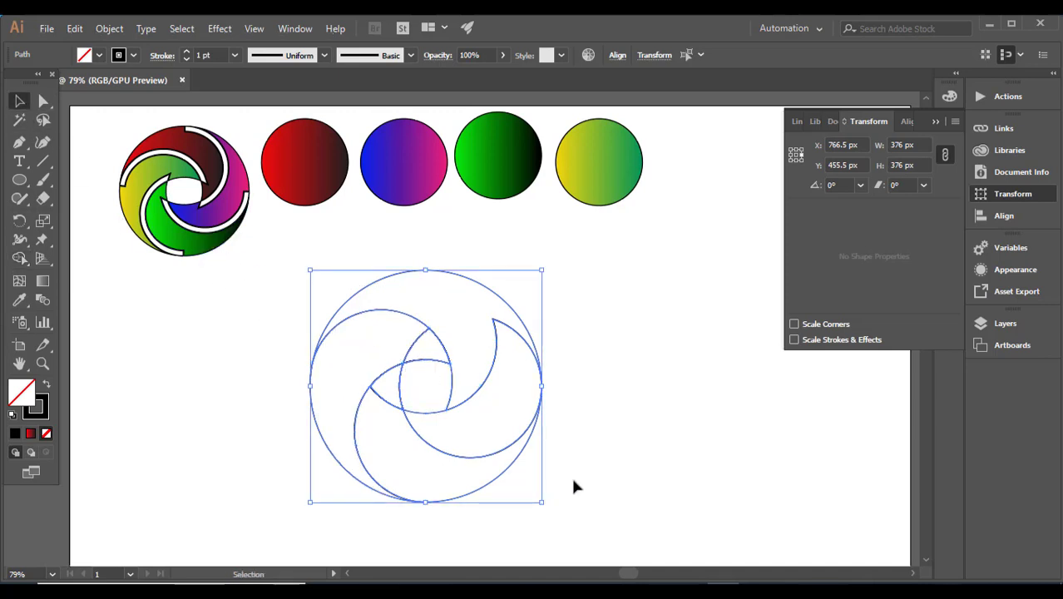
pyautogui.click(118, 30)
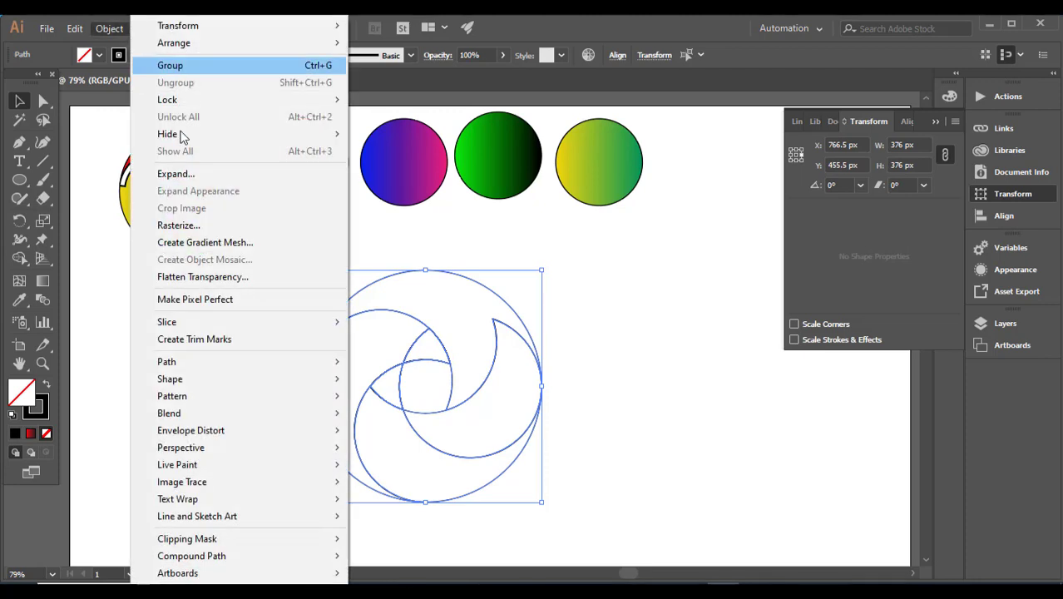
pyautogui.moveTo(246, 363)
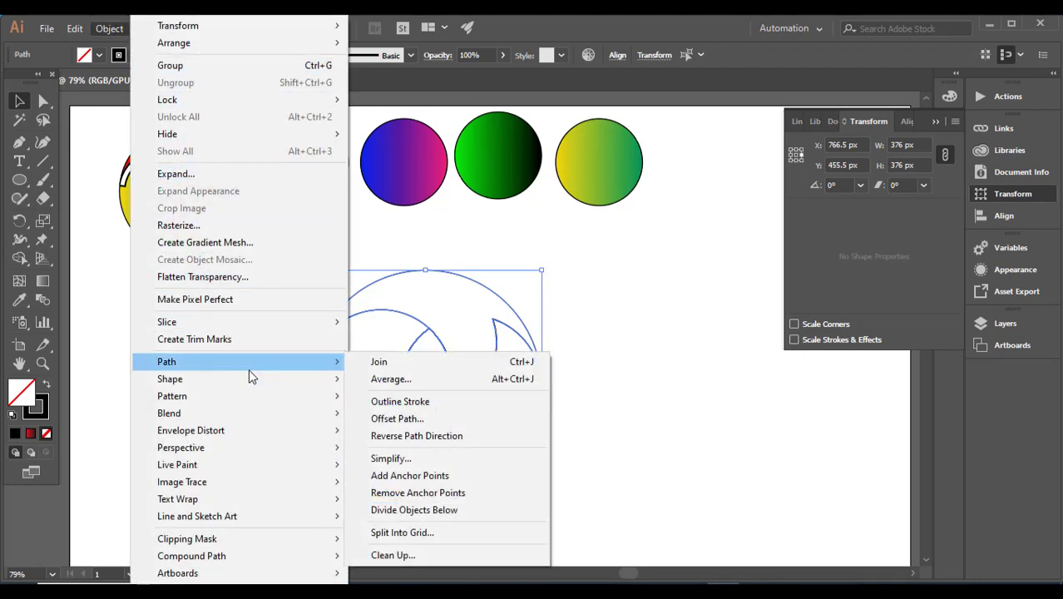
pyautogui.click(405, 420)
pyautogui.click(584, 243)
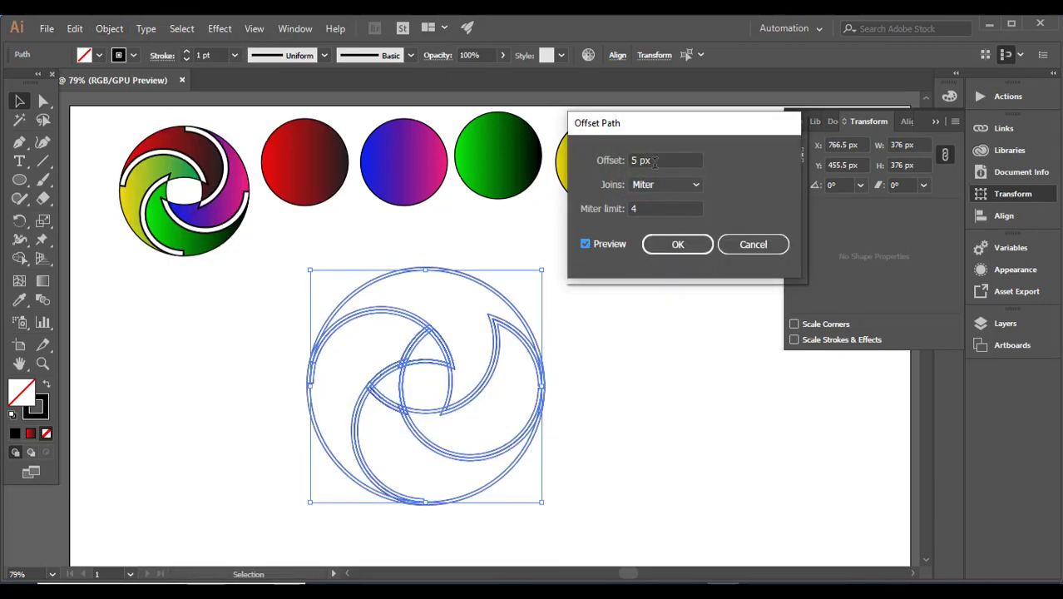
pyautogui.press('Up')
pyautogui.press('Up')
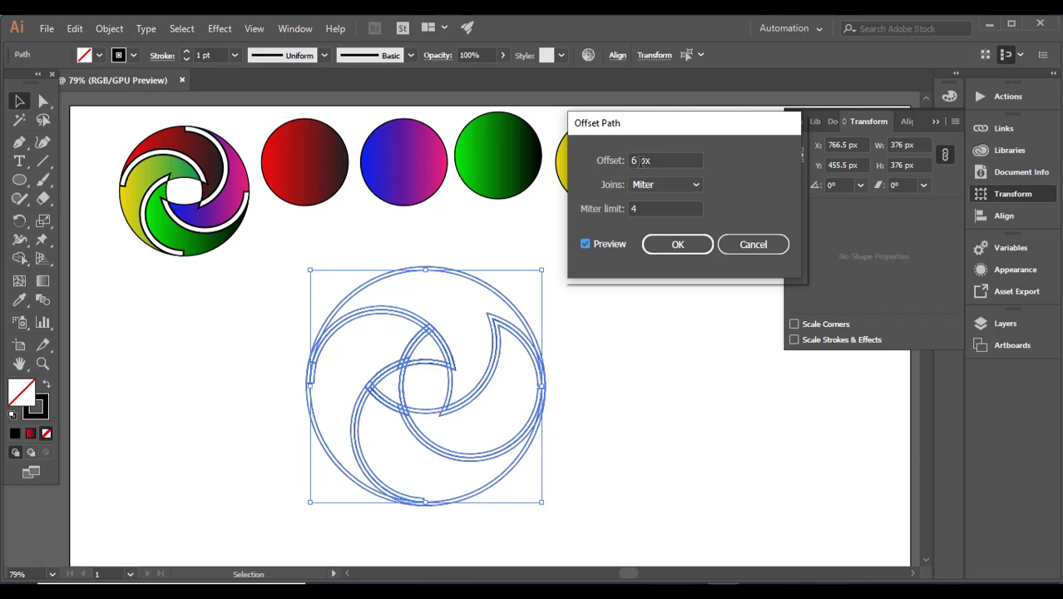
pyautogui.click(676, 244)
# Drag three of the original crescent paths out of the logo to empty areas of the artboard
pyautogui.click(672, 332)
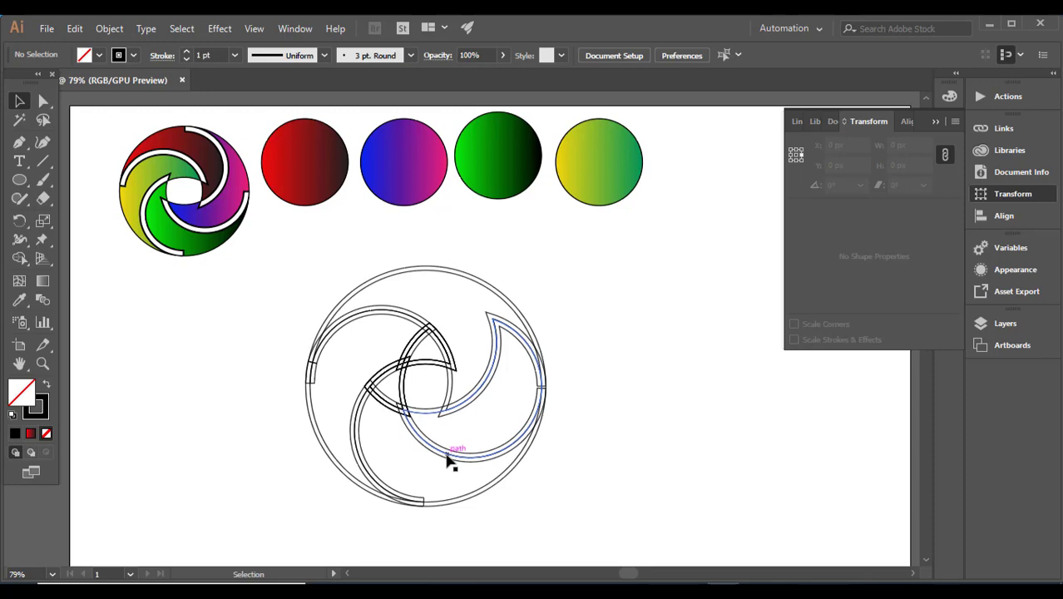
pyautogui.moveTo(448, 458); pyautogui.dragTo(669, 460)
pyautogui.click(513, 489)
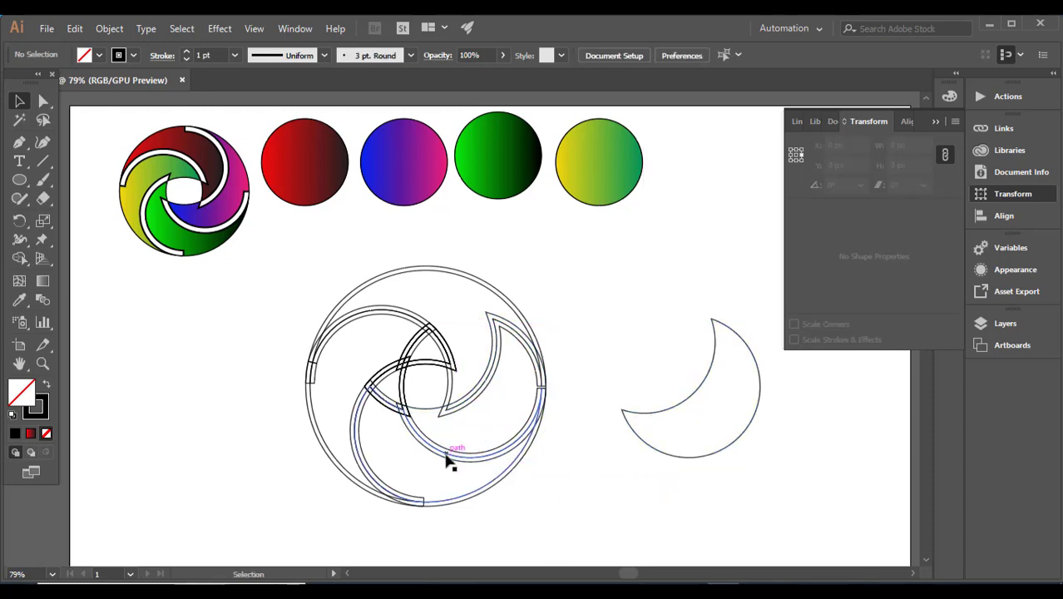
pyautogui.moveTo(444, 463); pyautogui.dragTo(723, 485)
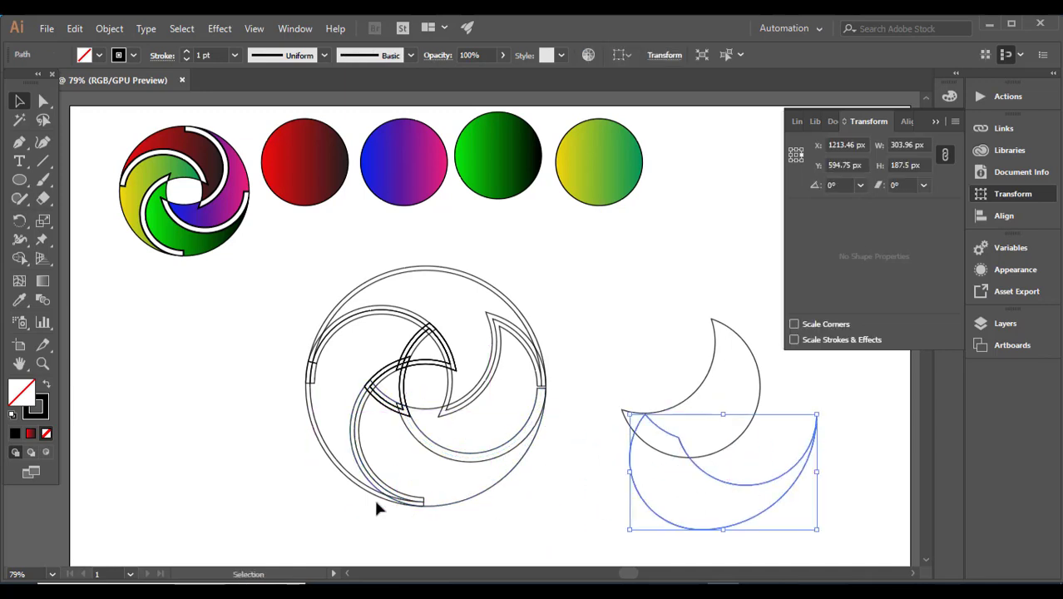
pyautogui.moveTo(376, 487); pyautogui.dragTo(214, 491)
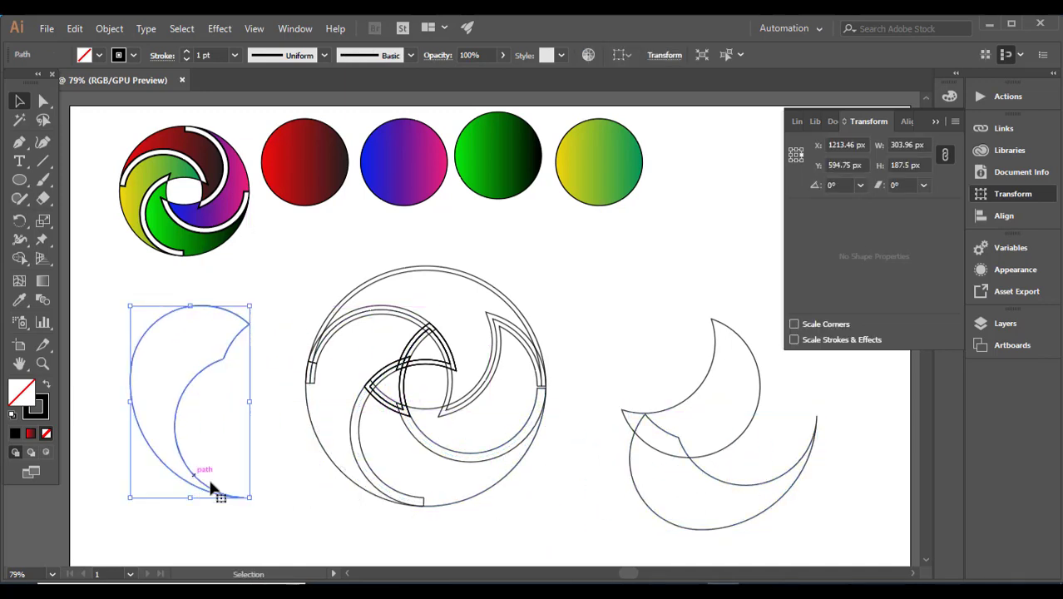
pyautogui.moveTo(330, 341); pyautogui.dragTo(52, 373)
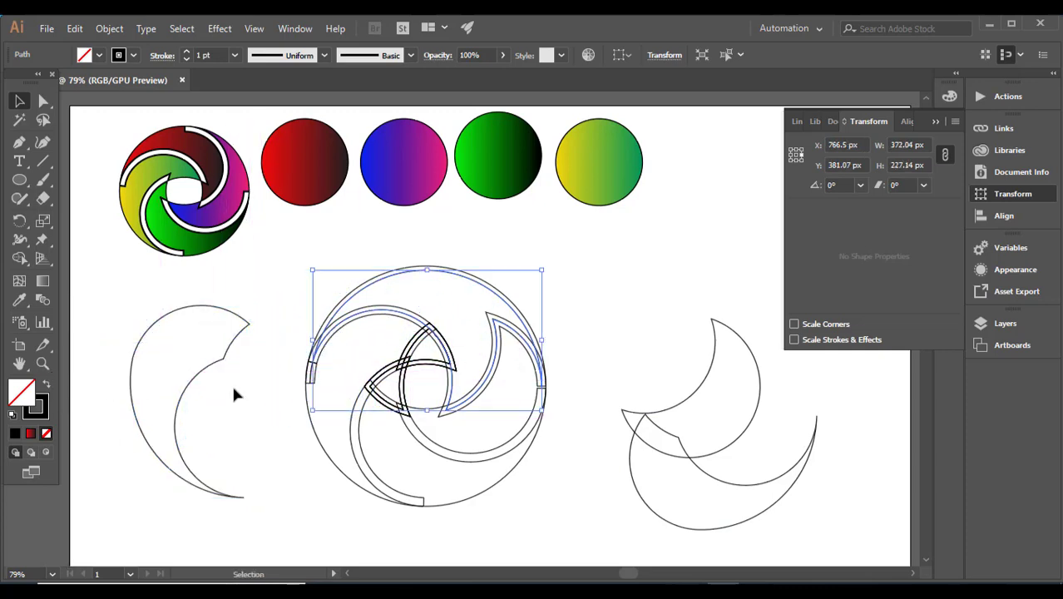
pyautogui.click(234, 395)
pyautogui.moveTo(335, 329); pyautogui.dragTo(164, 400)
pyautogui.hotkey('ctrl', 'z')
pyautogui.click(217, 440)
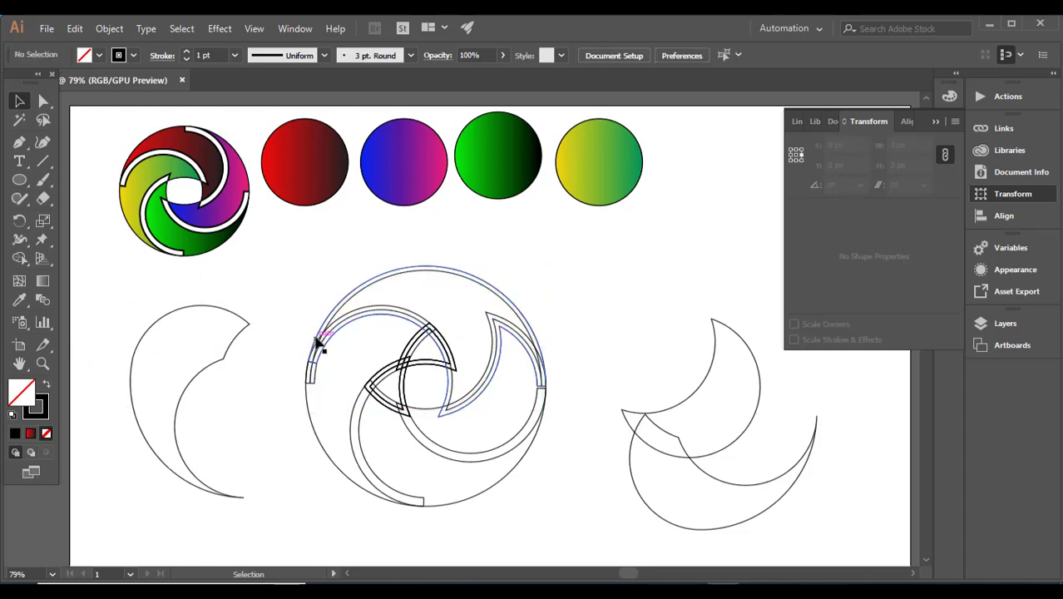
# Move the remaining original arc and the small triangular fragments out of the logo to the right side
pyautogui.moveTo(329, 341); pyautogui.dragTo(619, 315)
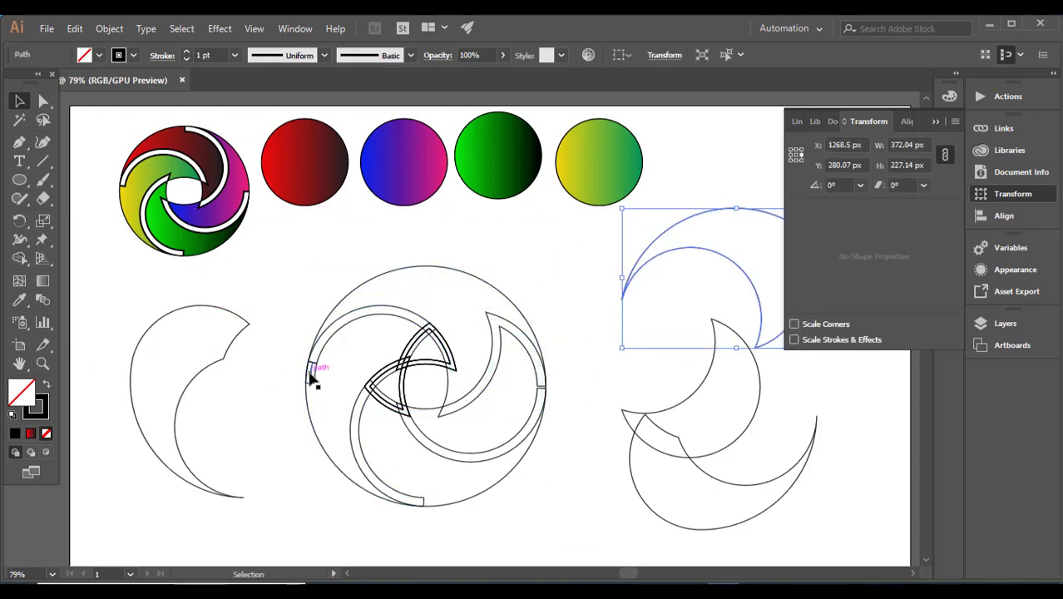
pyautogui.moveTo(309, 375); pyautogui.dragTo(218, 376)
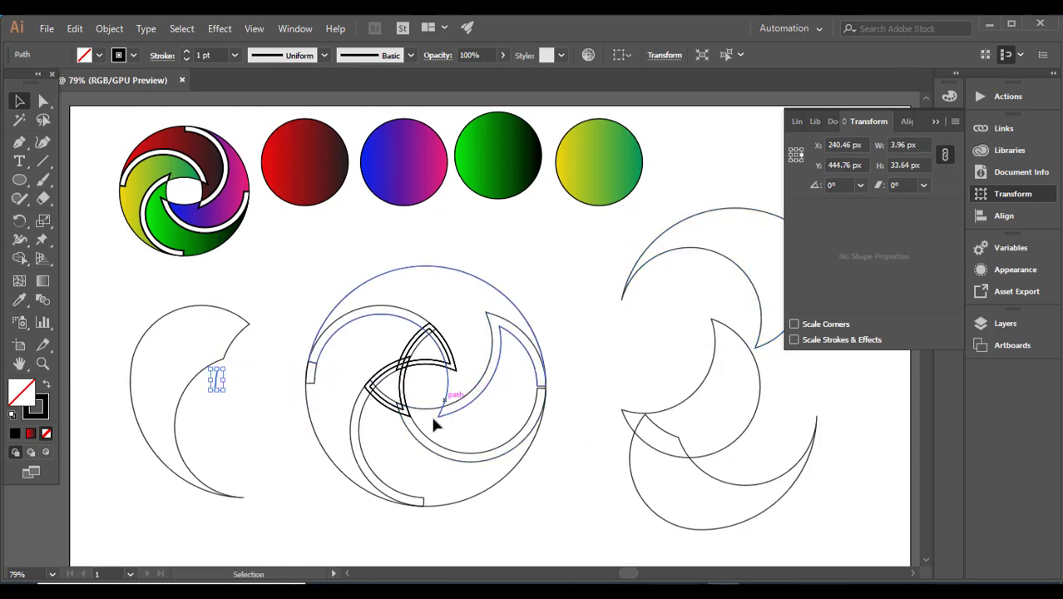
pyautogui.moveTo(406, 372); pyautogui.dragTo(724, 421)
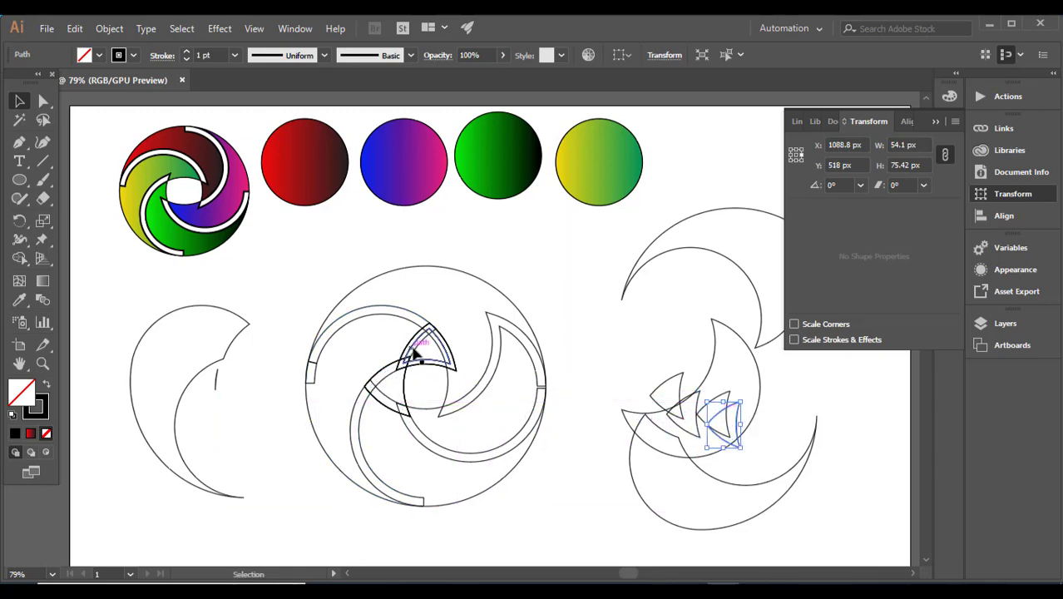
pyautogui.keyDown('alt'); pyautogui.moveTo(417, 353); pyautogui.dragTo(755, 417); pyautogui.keyUp('alt')
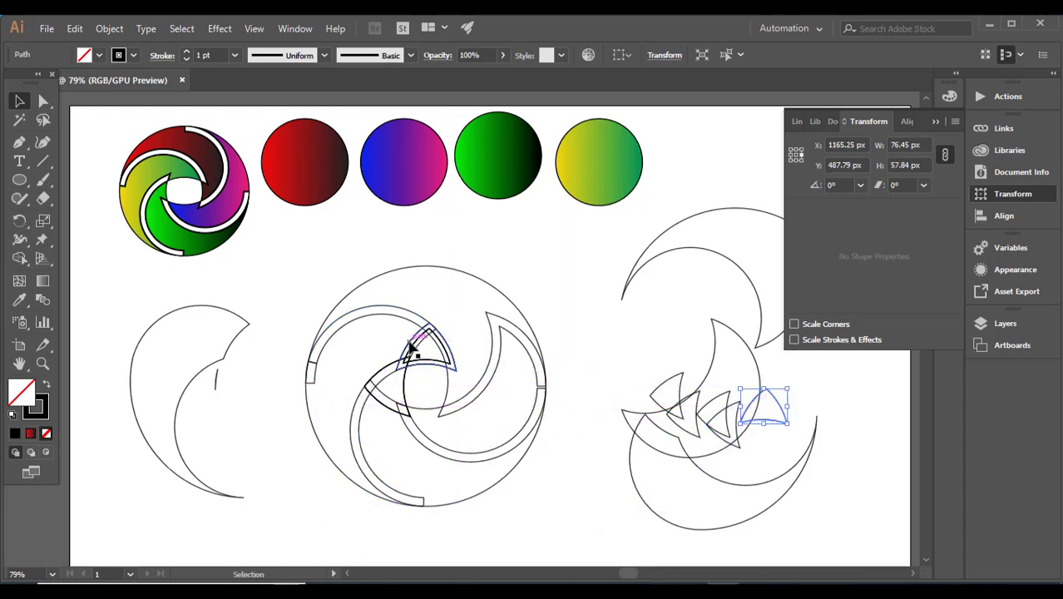
pyautogui.keyDown('alt'); pyautogui.moveTo(417, 349); pyautogui.dragTo(745, 417); pyautogui.keyUp('alt')
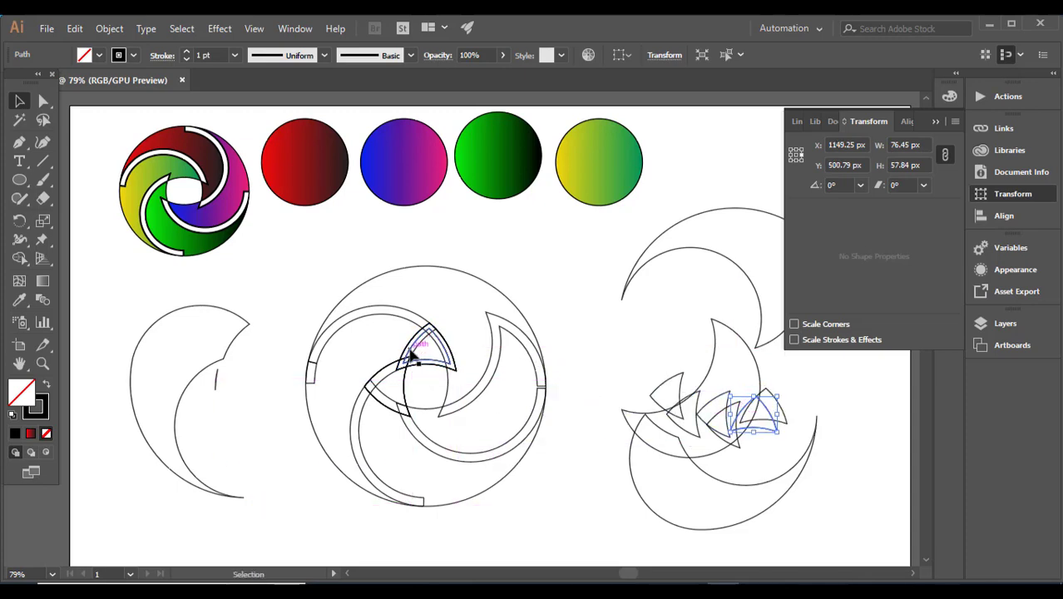
pyautogui.keyDown('alt'); pyautogui.moveTo(411, 354); pyautogui.dragTo(805, 392); pyautogui.keyUp('alt')
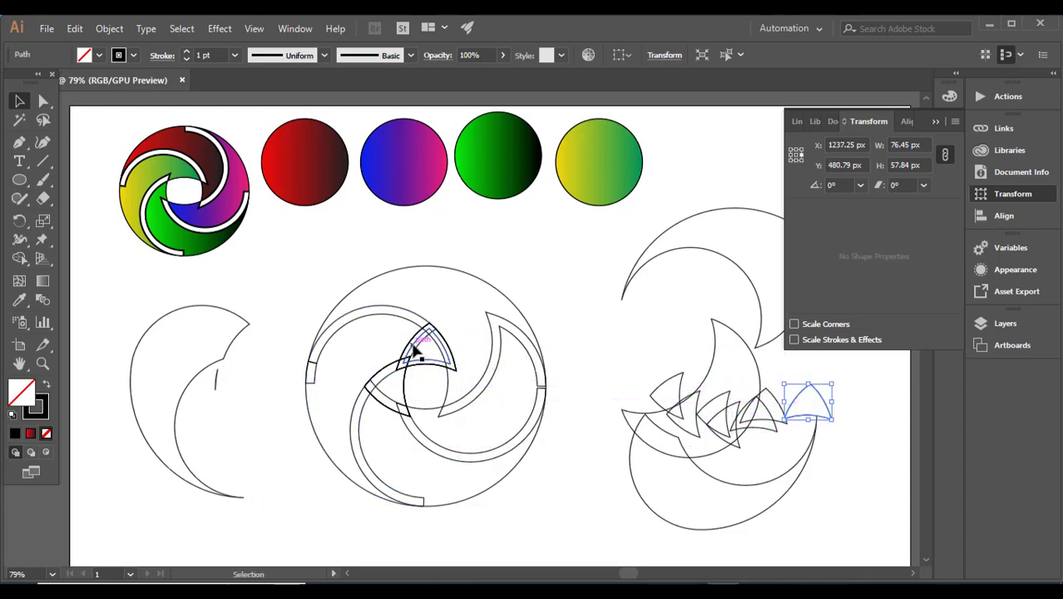
pyautogui.keyDown('alt'); pyautogui.moveTo(409, 356); pyautogui.dragTo(697, 414); pyautogui.keyUp('alt')
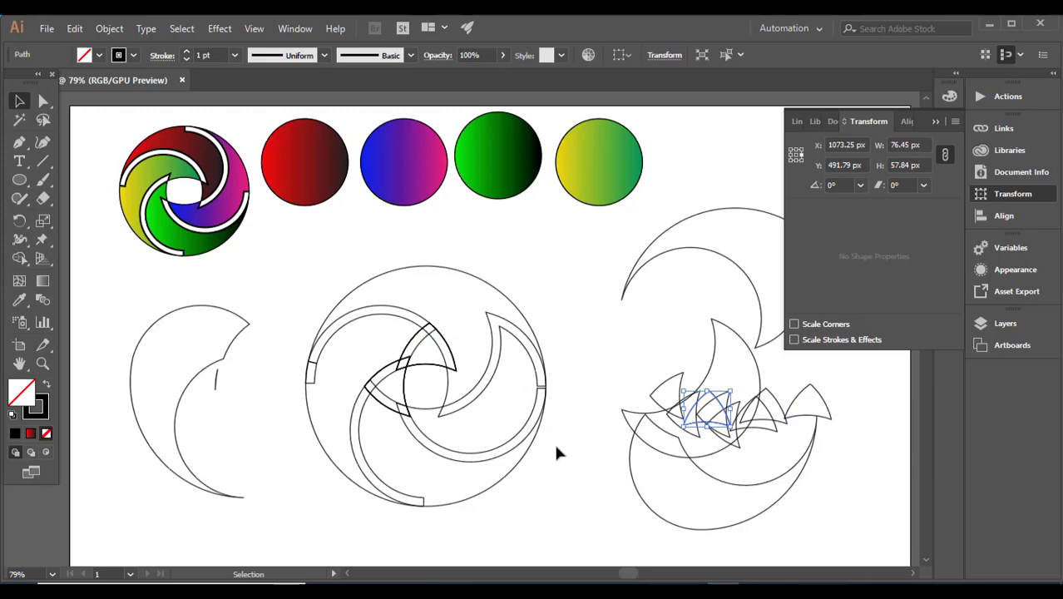
# Select the offset swirl and use Shape Builder to merge its regions into four separate crescent segments
pyautogui.moveTo(317, 283); pyautogui.dragTo(563, 486)
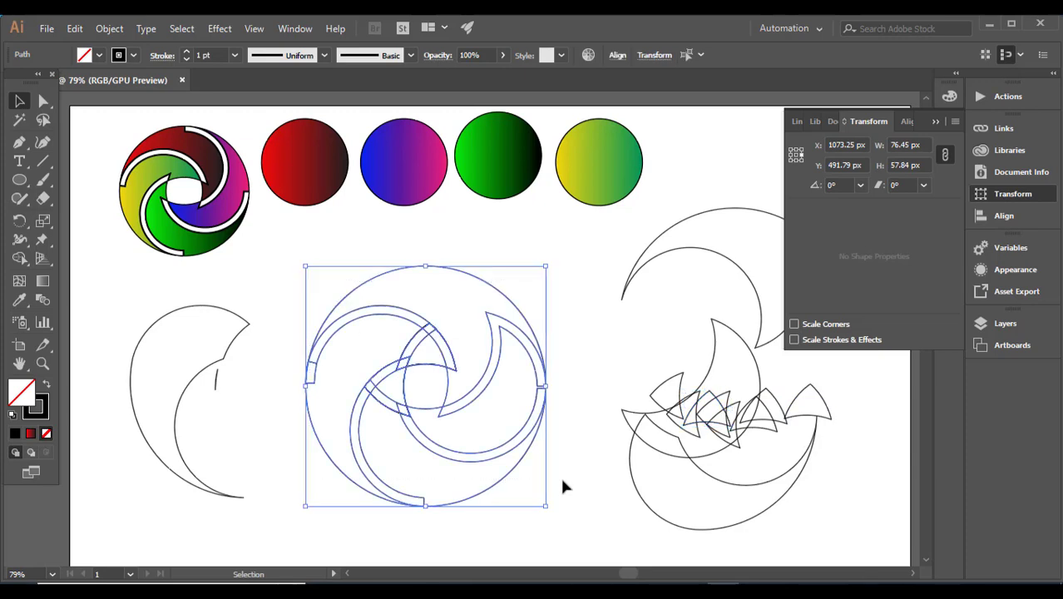
pyautogui.click(20, 258)
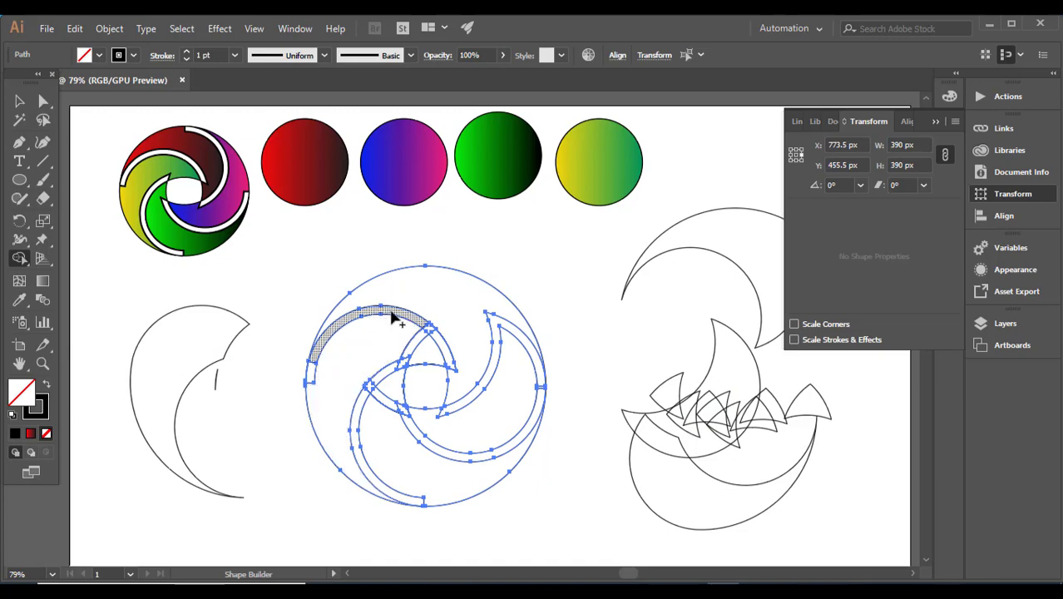
pyautogui.moveTo(321, 356)
pyautogui.mouseDown()
pyautogui.moveTo(314, 368)
pyautogui.moveTo(423, 332)
pyautogui.mouseUp()
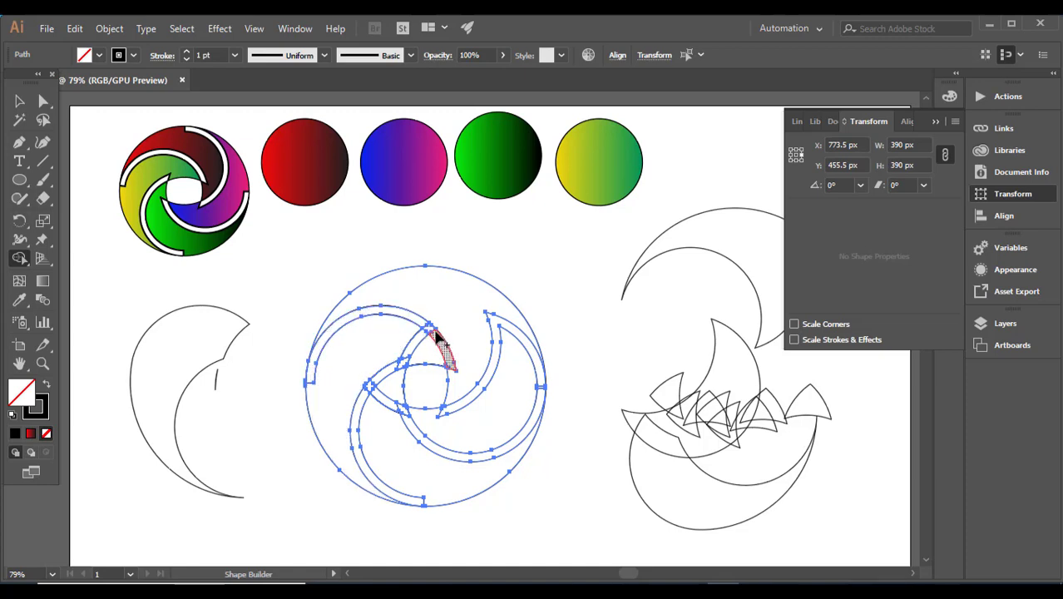
pyautogui.click(400, 368)
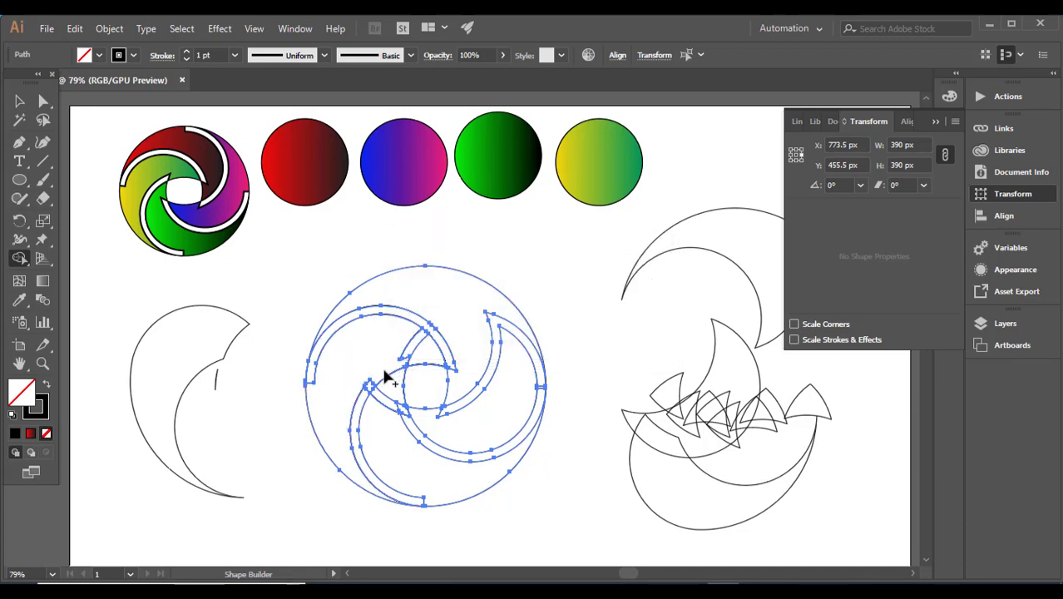
pyautogui.moveTo(403, 369)
pyautogui.mouseDown()
pyautogui.moveTo(367, 399)
pyautogui.moveTo(411, 429)
pyautogui.mouseUp()
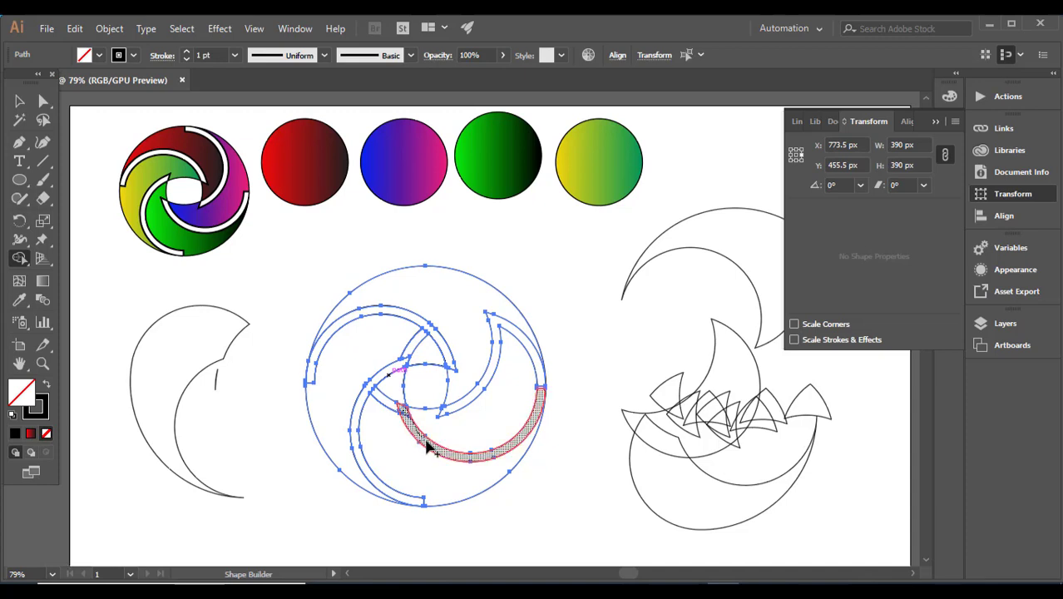
pyautogui.click(428, 447)
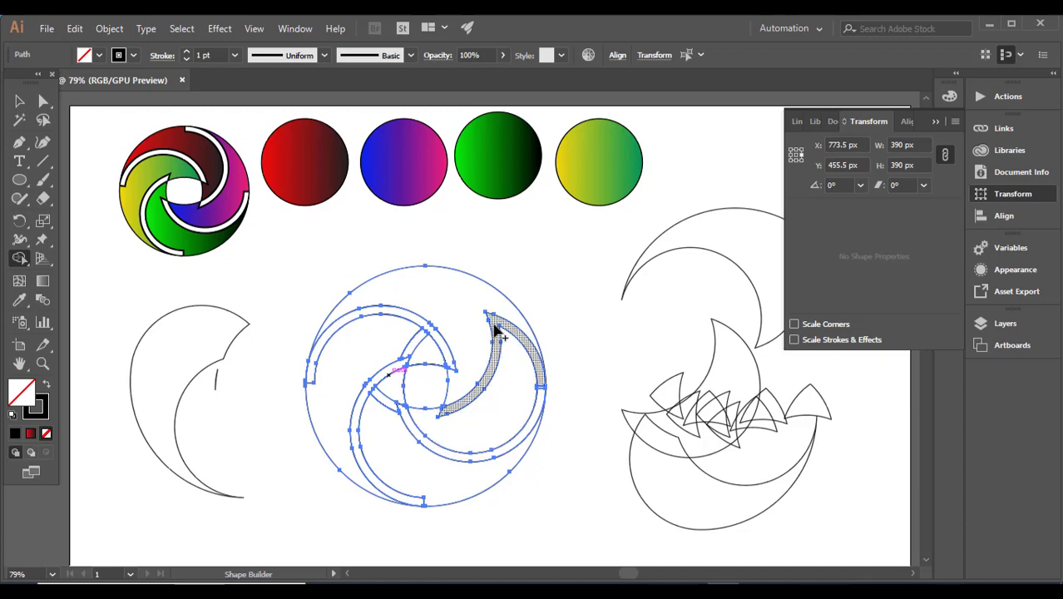
pyautogui.click(476, 393)
pyautogui.click(524, 352)
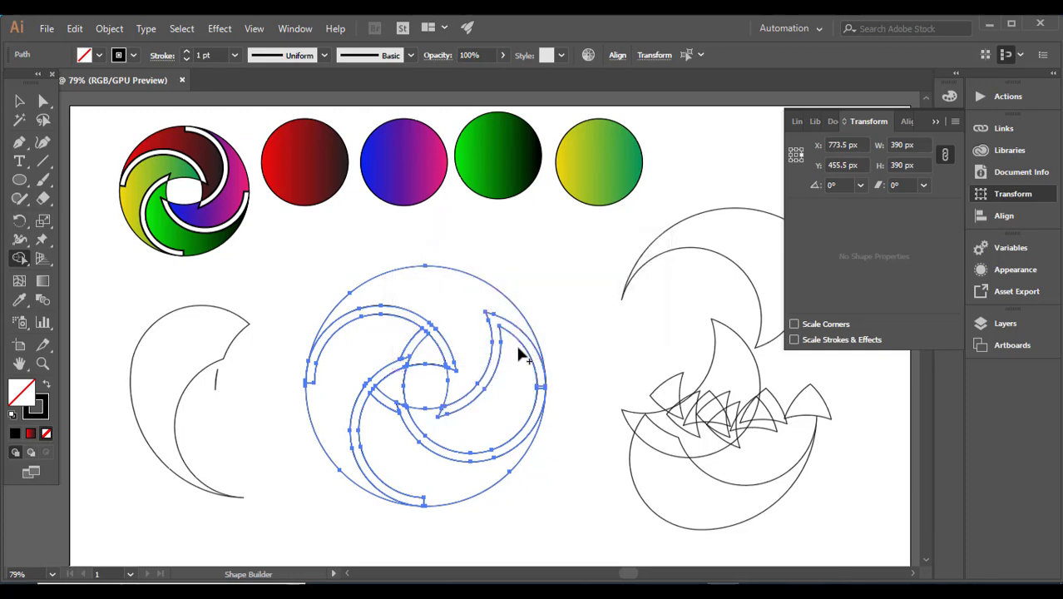
pyautogui.click(433, 370)
pyautogui.keyDown('alt'); pyautogui.click(429, 362); pyautogui.keyUp('alt')
pyautogui.keyDown('alt'); pyautogui.click(419, 399); pyautogui.keyUp('alt')
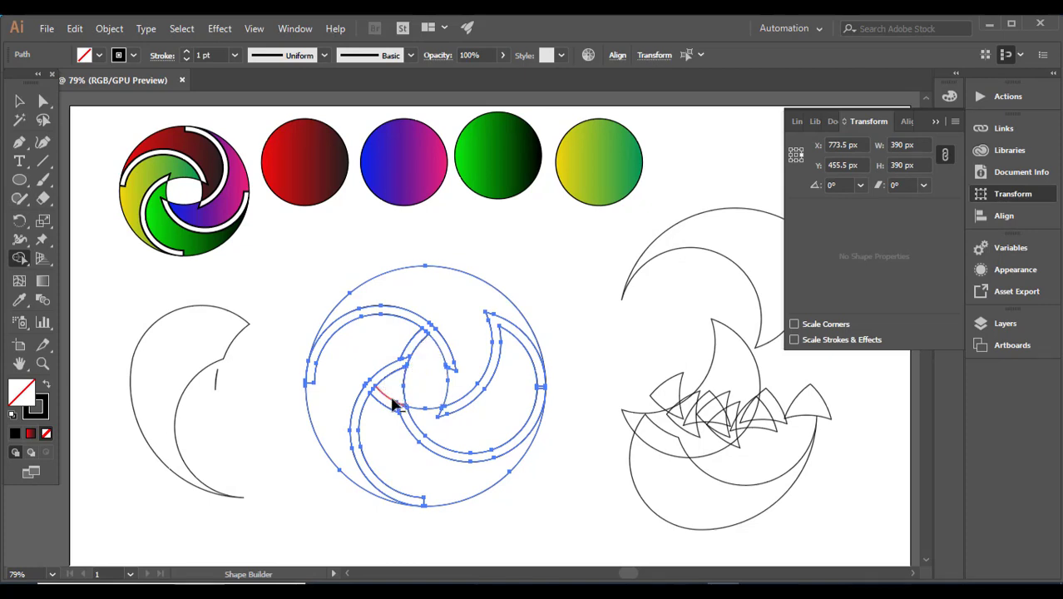
pyautogui.keyDown('alt'); pyautogui.click(381, 406); pyautogui.keyUp('alt')
pyautogui.click(20, 102)
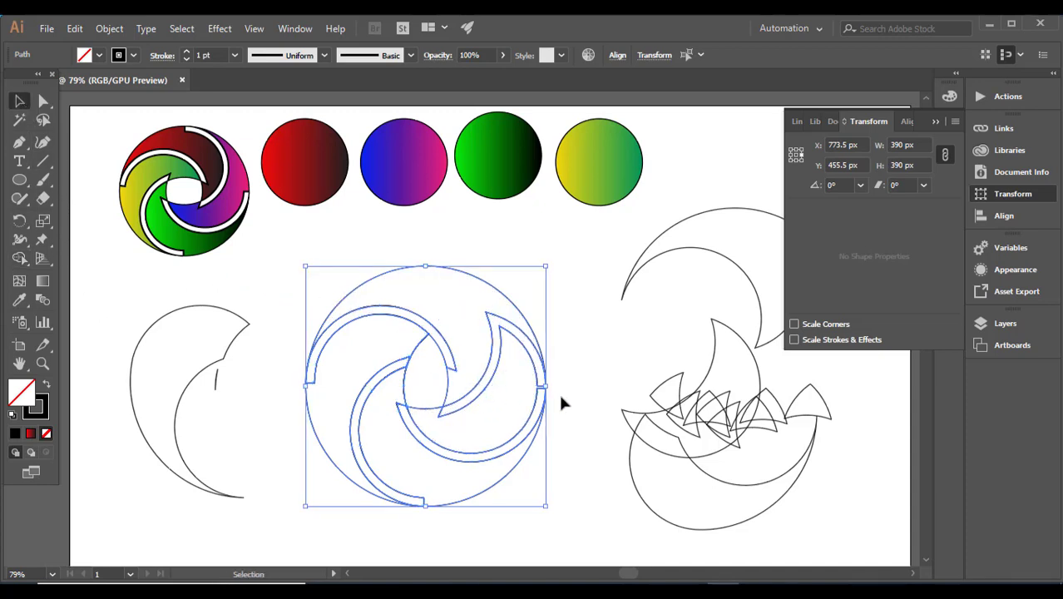
# Apply the red gradient from the red sample circle to the top crescent segment with the Eyedropper
pyautogui.click(566, 301)
pyautogui.click(469, 279)
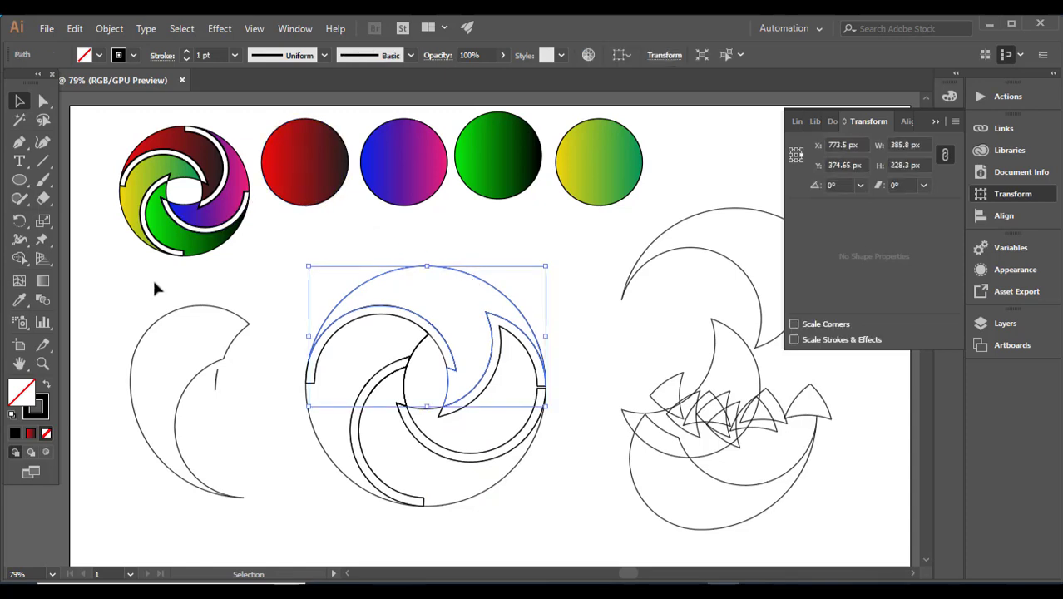
pyautogui.click(19, 300)
pyautogui.click(331, 171)
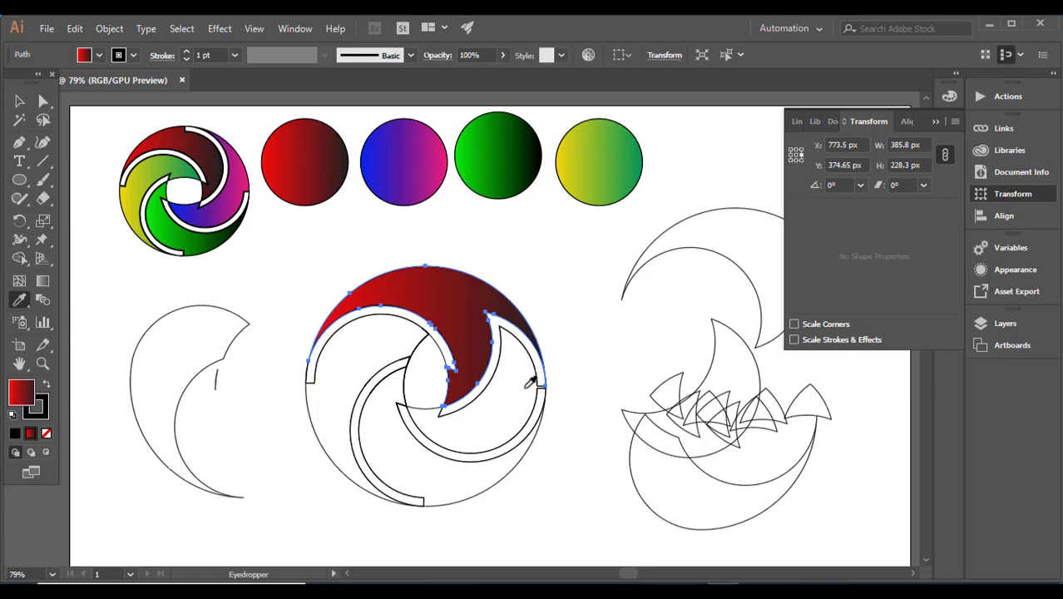
# Select the right crescent segment and give it the blue-magenta gradient from the blue sample circle
pyautogui.press('v')
pyautogui.click(526, 426)
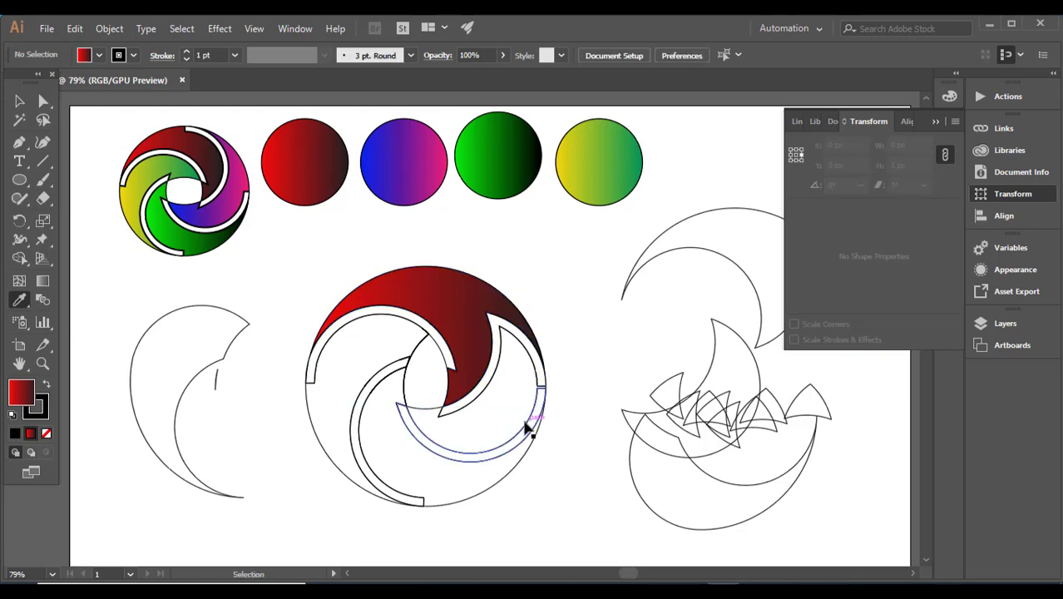
pyautogui.keyDown('ctrl'); pyautogui.click(541, 384); pyautogui.keyUp('ctrl')
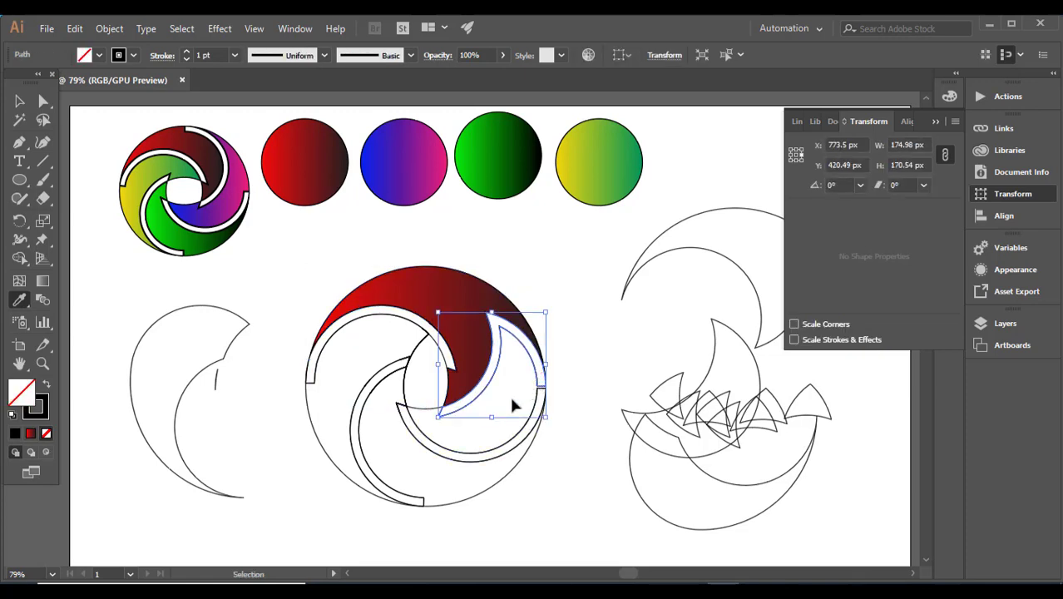
pyautogui.press('ctrl')
pyautogui.keyDown('ctrl'); pyautogui.click(456, 454); pyautogui.keyUp('ctrl')
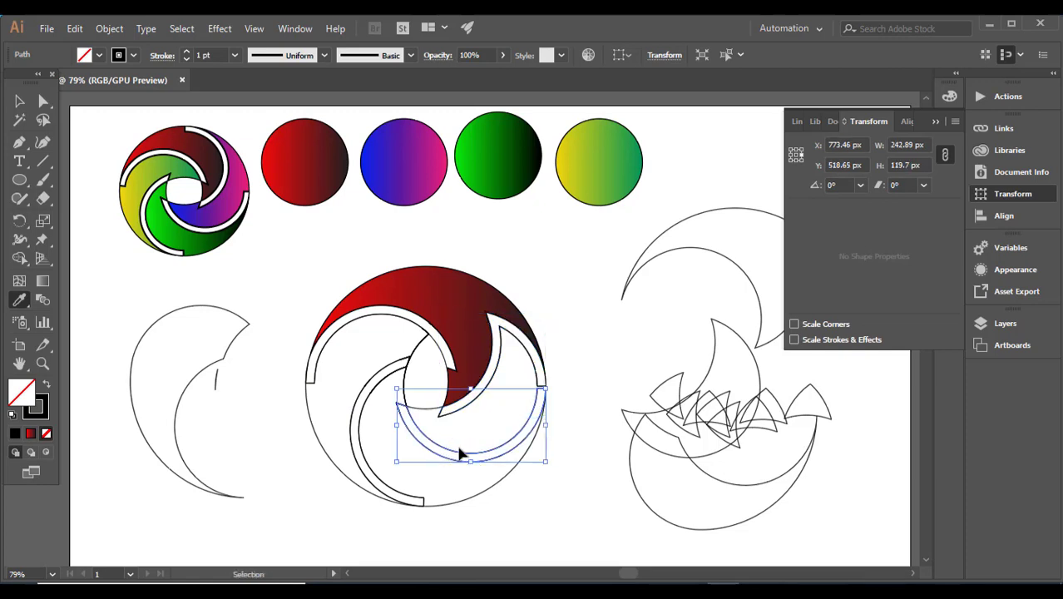
pyautogui.keyDown('ctrl'); pyautogui.click(466, 441); pyautogui.keyUp('ctrl')
pyautogui.click(466, 441)
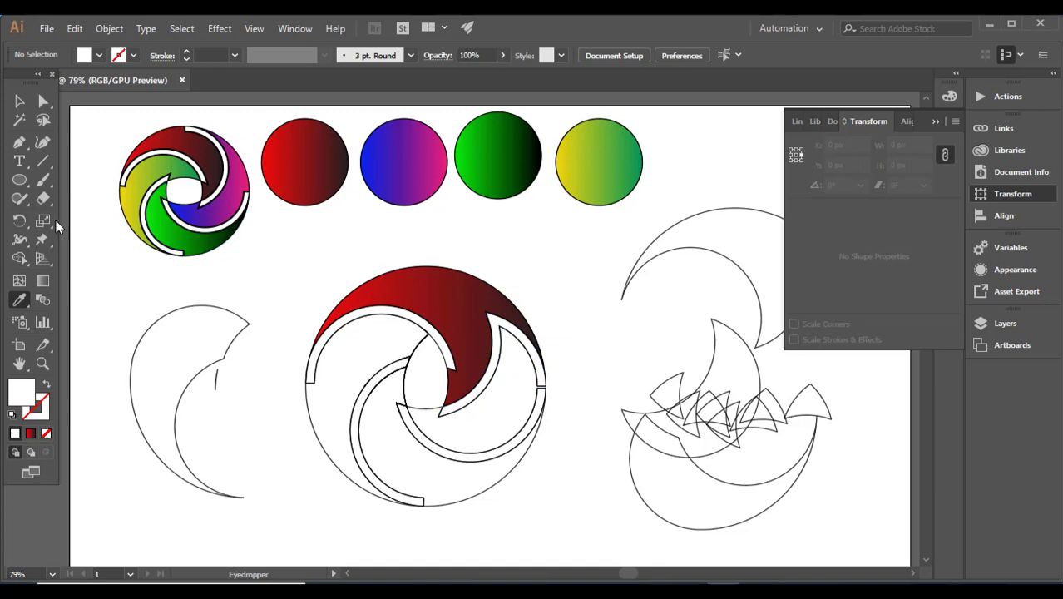
pyautogui.click(19, 100)
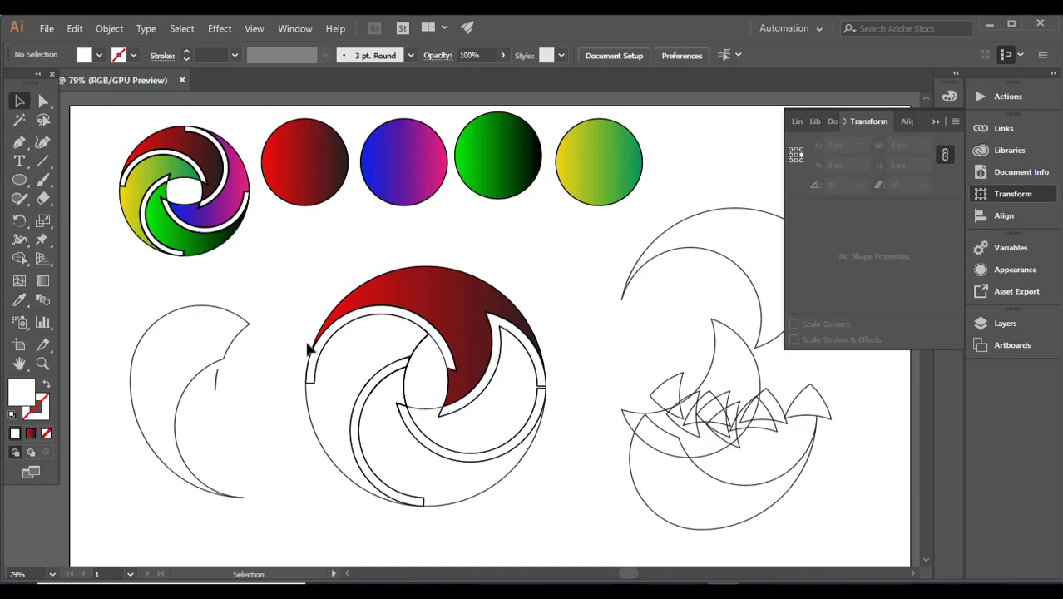
pyautogui.click(424, 411)
pyautogui.press('a')
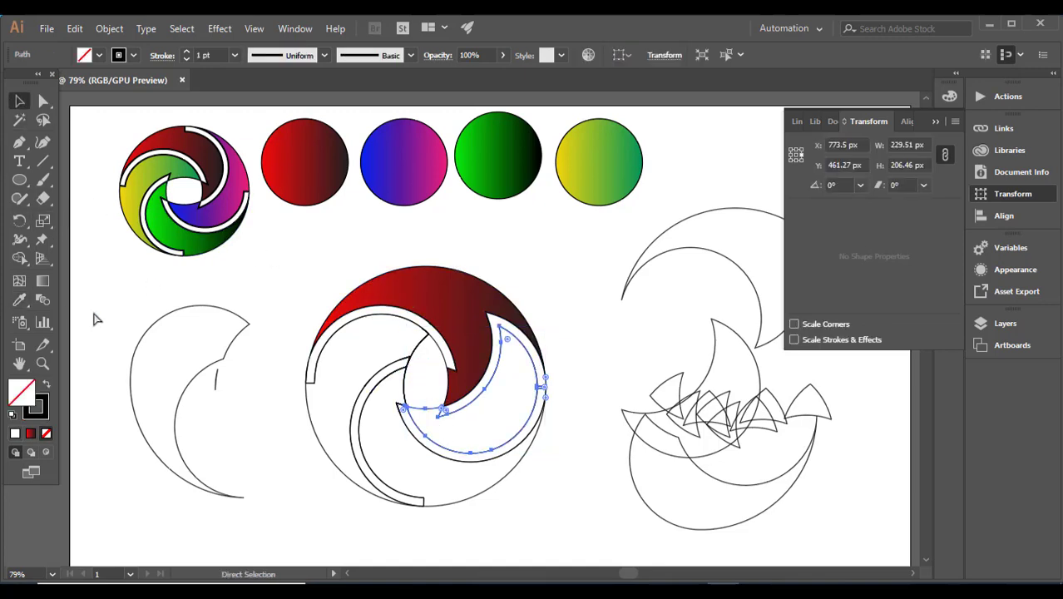
pyautogui.click(21, 302)
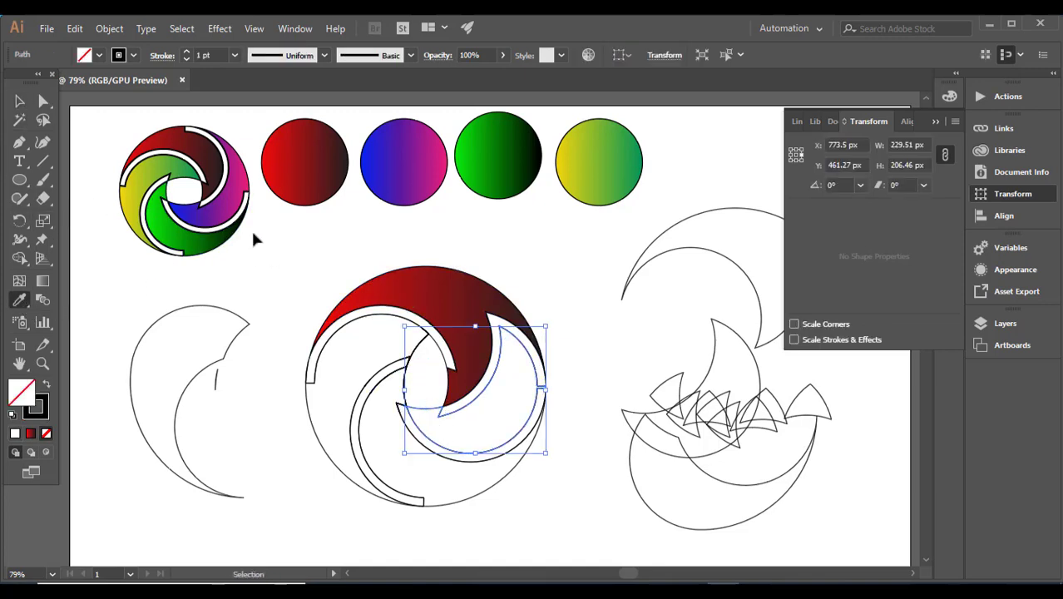
pyautogui.click(404, 162)
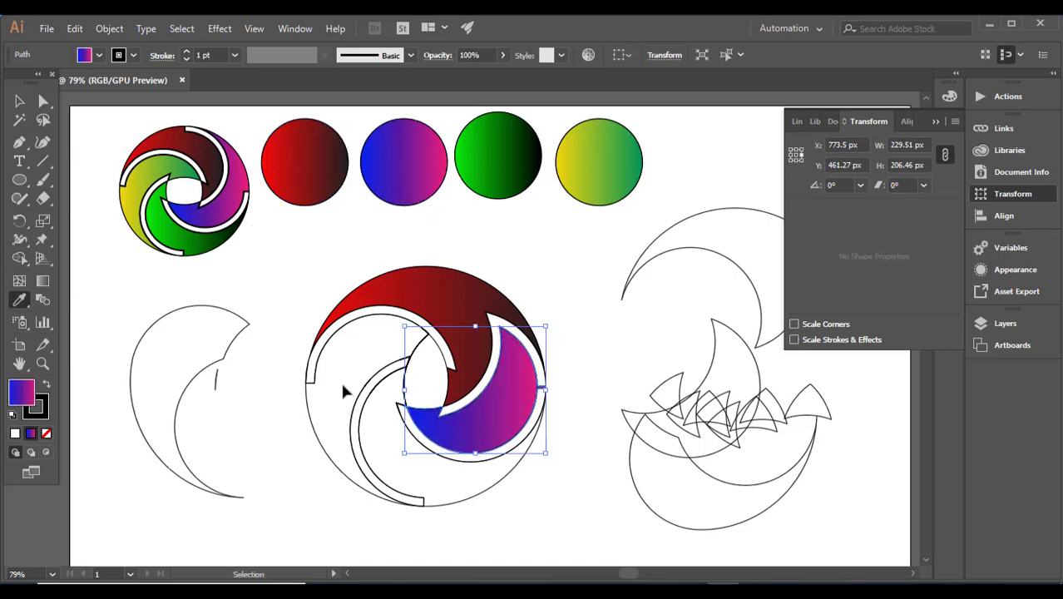
# Select the left crescent segment and give it the green gradient from the green sample circle
pyautogui.keyDown('ctrl'); pyautogui.click(310, 403); pyautogui.keyUp('ctrl')
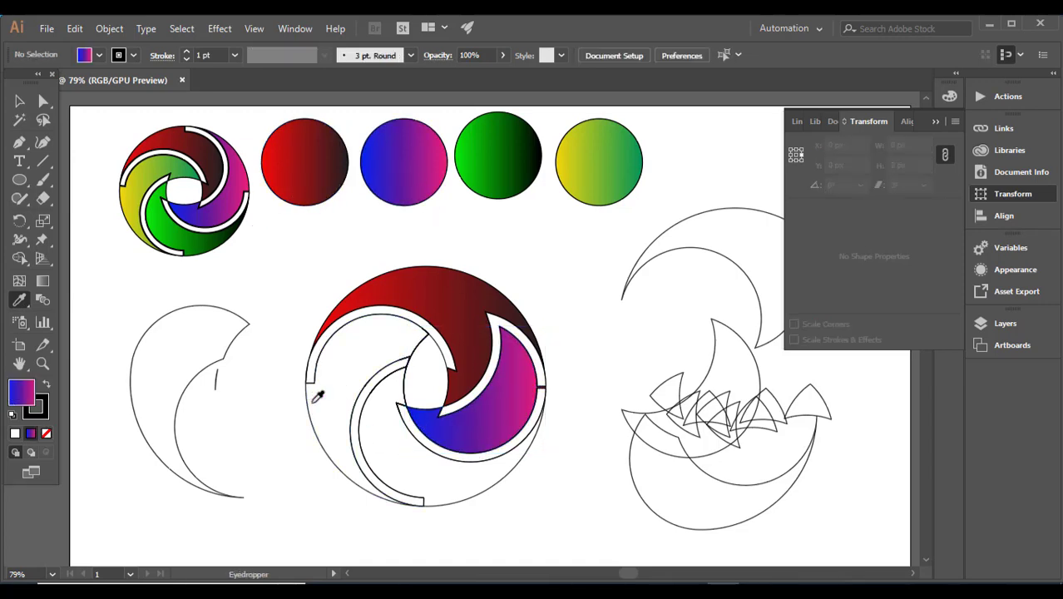
pyautogui.keyDown('ctrl'); pyautogui.click(314, 396); pyautogui.keyUp('ctrl')
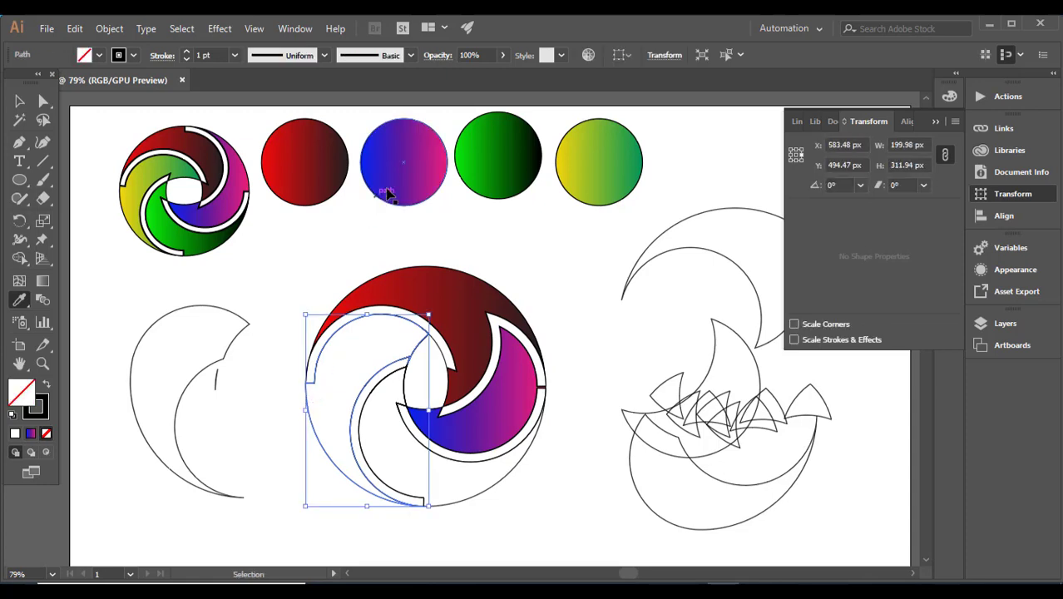
pyautogui.keyDown('ctrl'); pyautogui.click(489, 179); pyautogui.keyUp('ctrl')
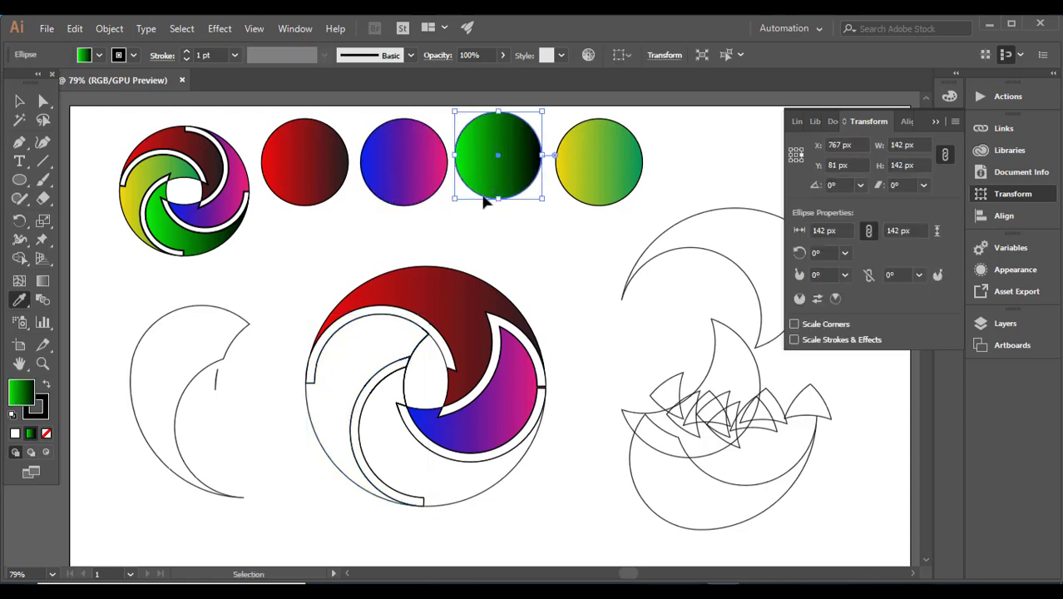
pyautogui.click(19, 101)
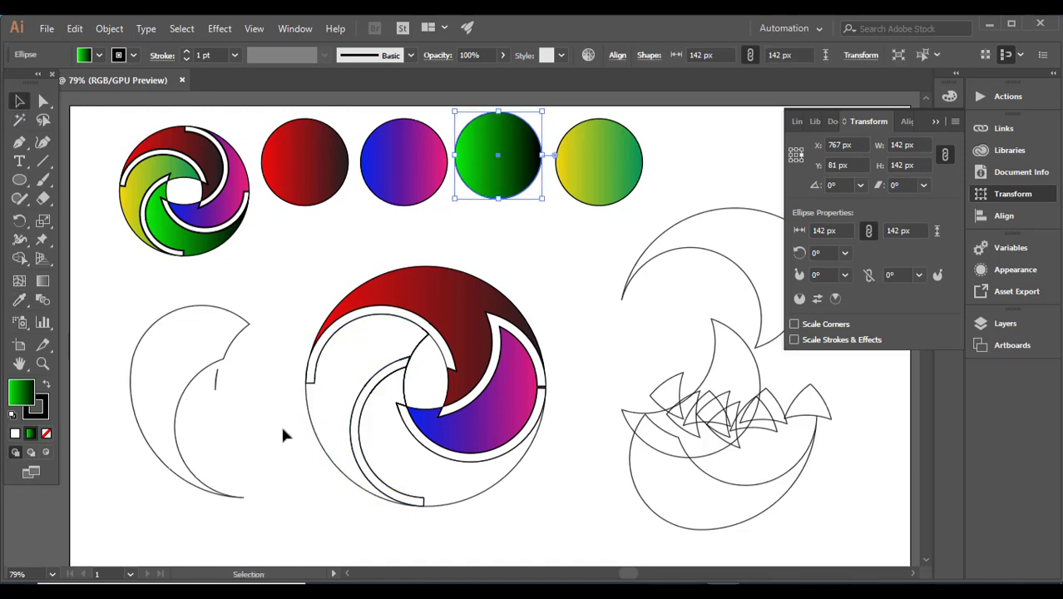
pyautogui.click(310, 421)
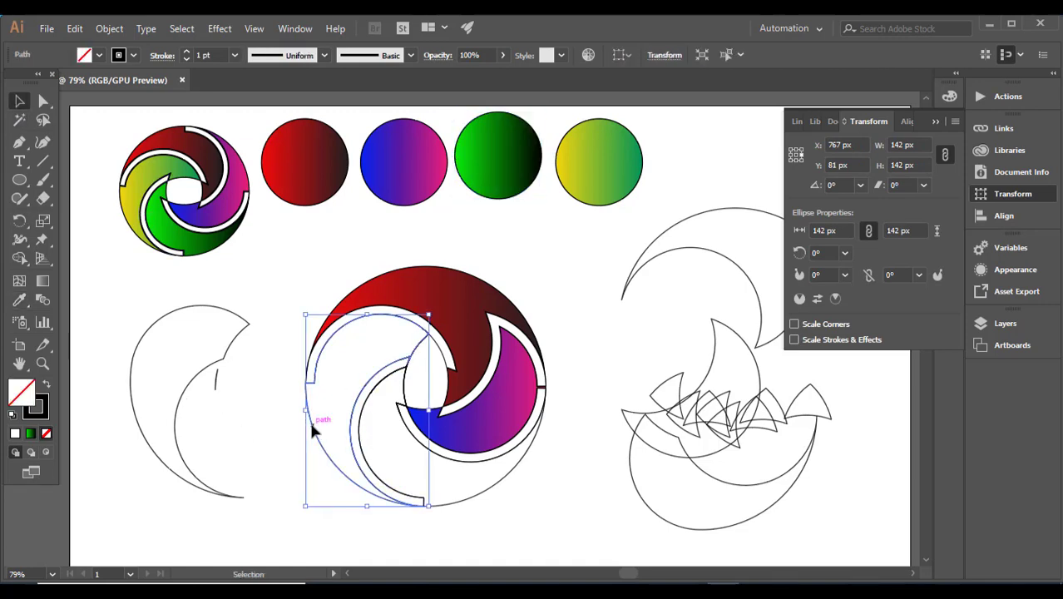
pyautogui.click(20, 300)
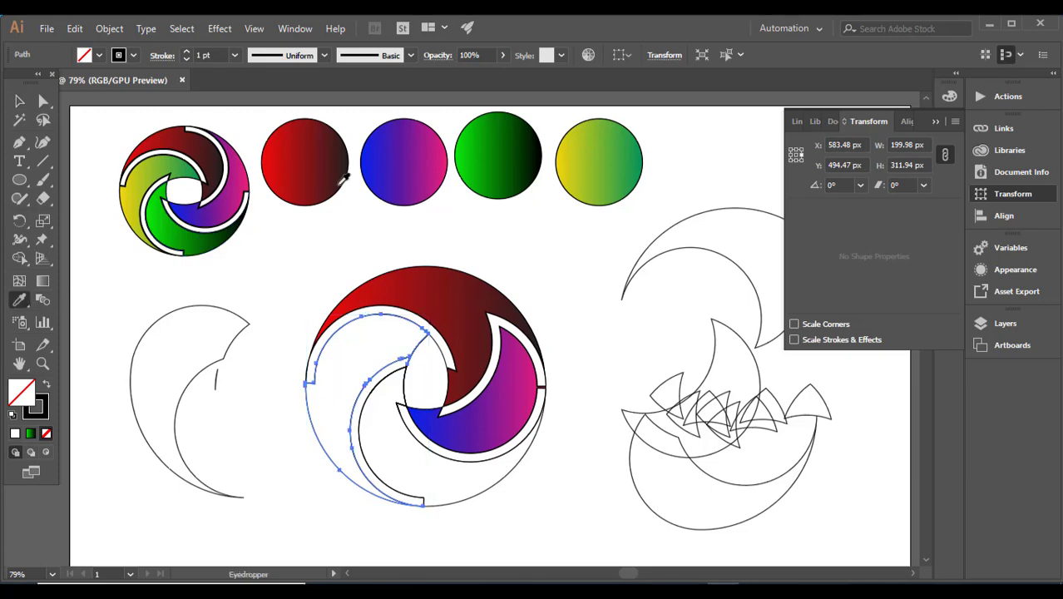
pyautogui.click(492, 151)
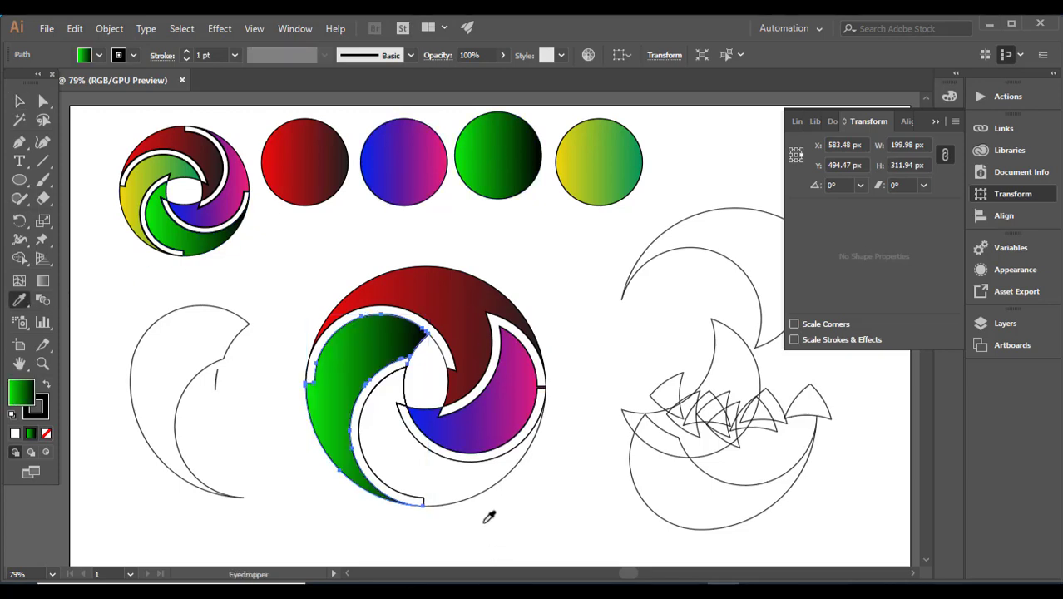
# Give the bottom crescent segment the yellow-green gradient from the yellow sample circle
pyautogui.keyDown('ctrl'); pyautogui.click(477, 488); pyautogui.keyUp('ctrl')
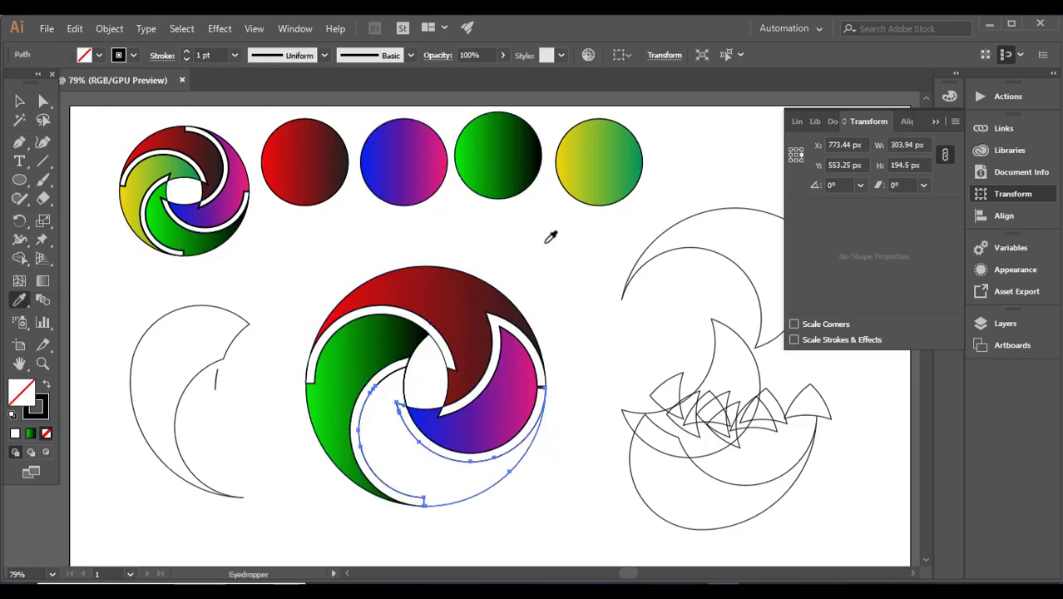
pyautogui.click(596, 184)
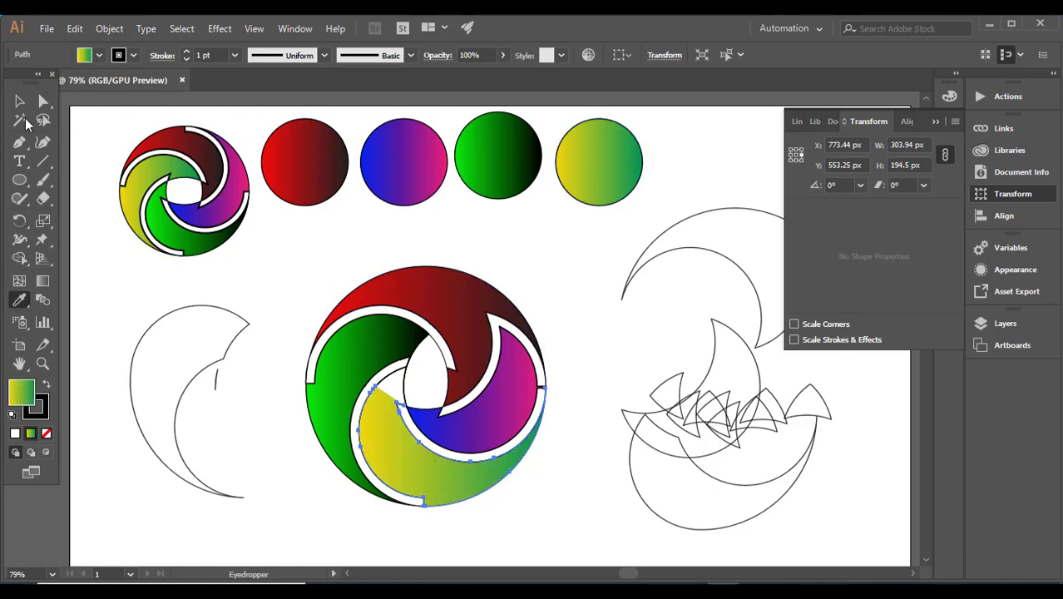
pyautogui.click(20, 101)
pyautogui.click(327, 276)
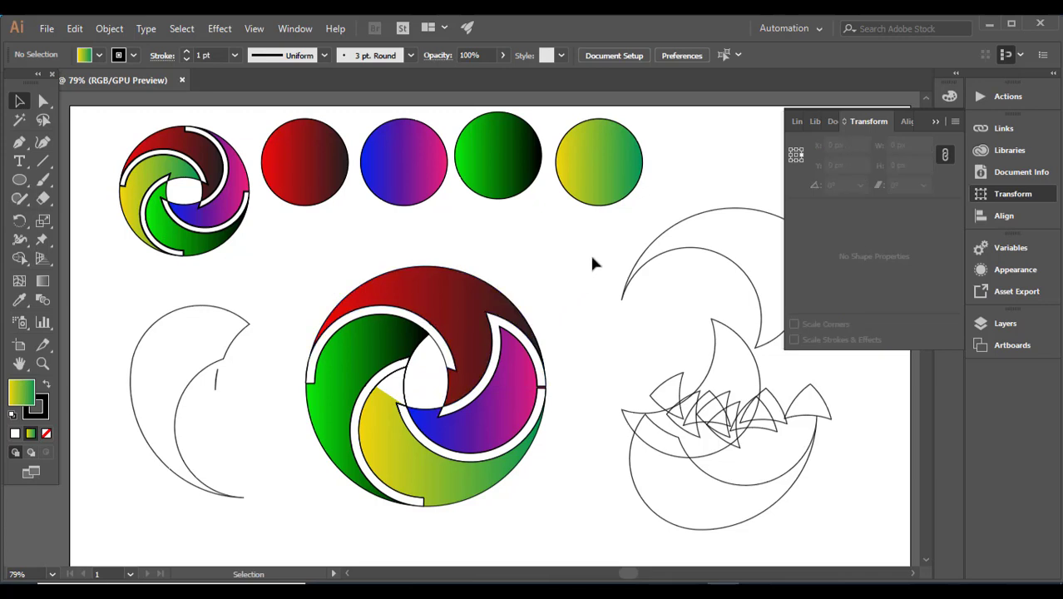
# Delete the leftover crescent paths and fragments on both sides of the logo
pyautogui.moveTo(613, 238); pyautogui.dragTo(797, 504)
pyautogui.press('Delete')
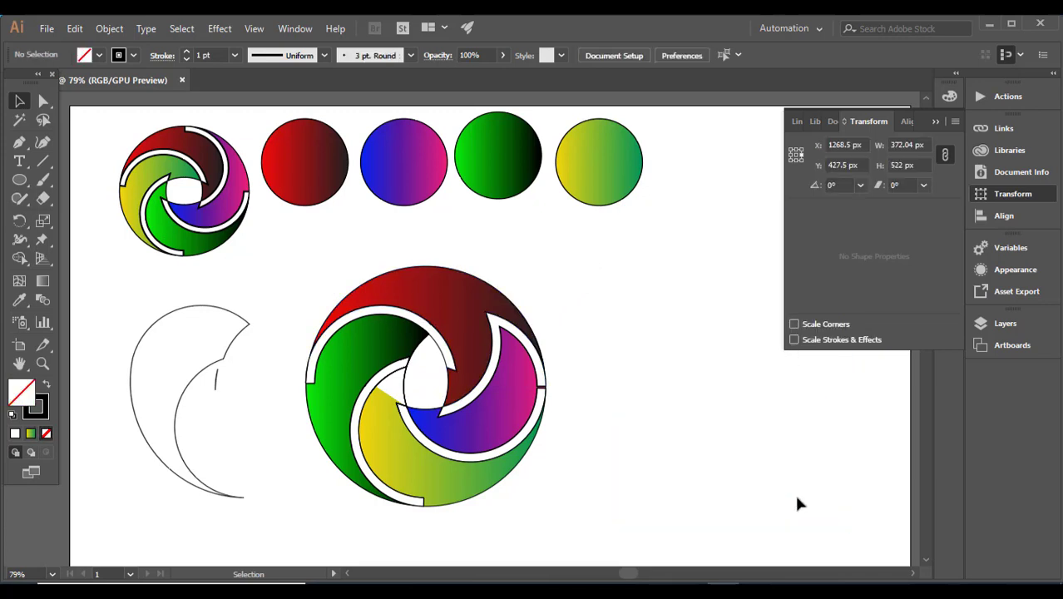
pyautogui.moveTo(215, 430); pyautogui.dragTo(240, 503)
pyautogui.press('Delete')
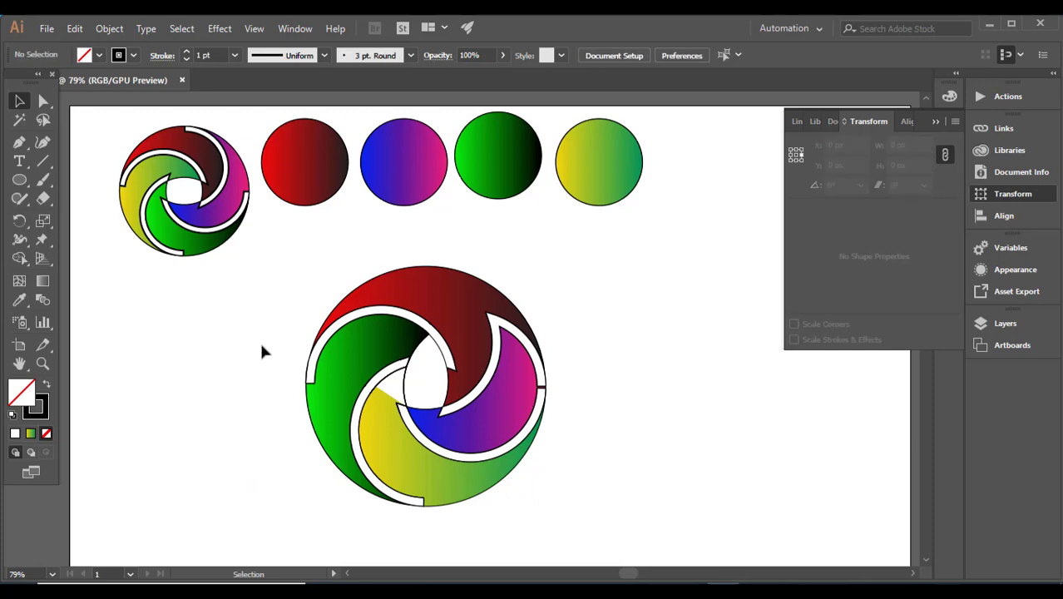
# Select the whole logo and use Shape Builder to merge the small fragment into the yellow bottom segment
pyautogui.moveTo(261, 340); pyautogui.dragTo(466, 555)
pyautogui.click(469, 514)
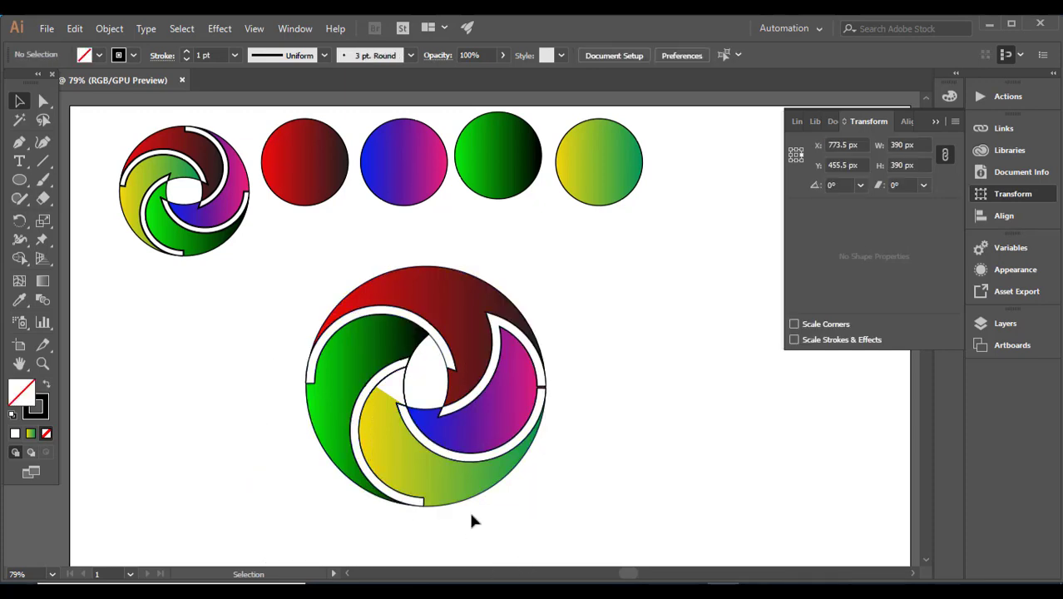
pyautogui.click(393, 400)
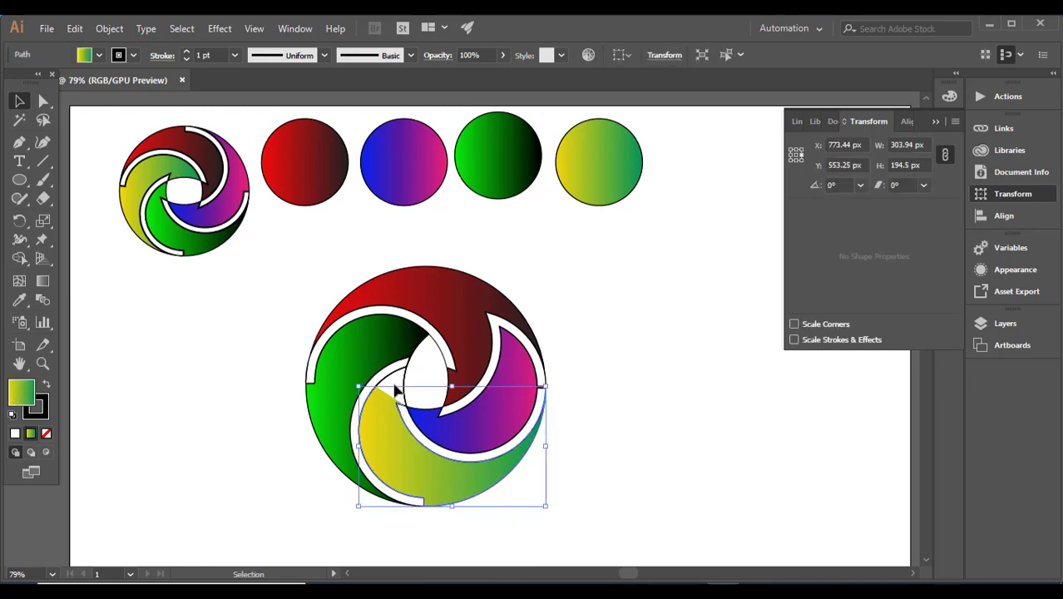
pyautogui.moveTo(263, 304); pyautogui.dragTo(457, 454)
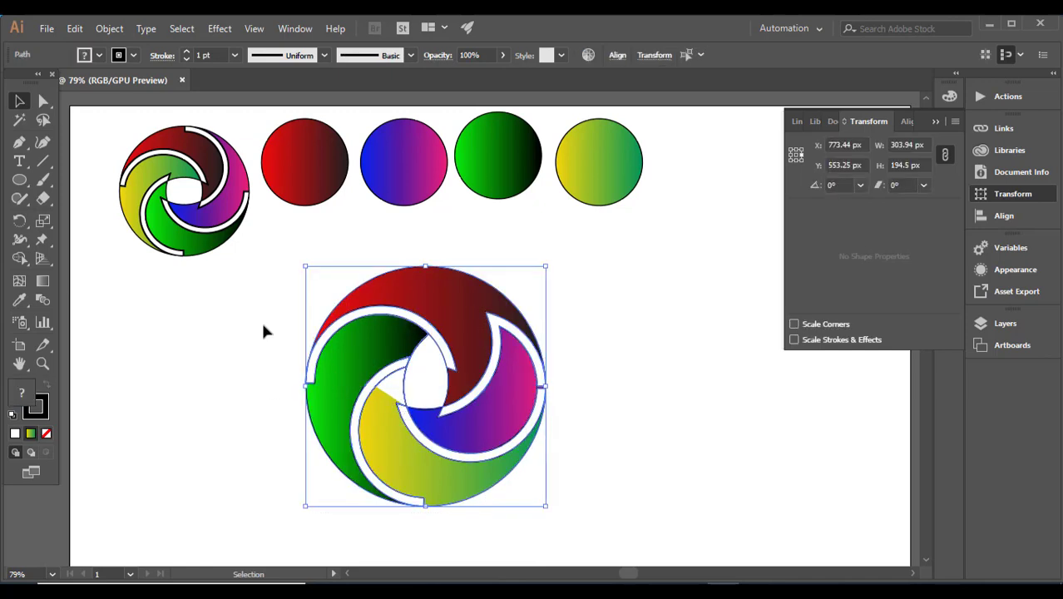
pyautogui.click(19, 258)
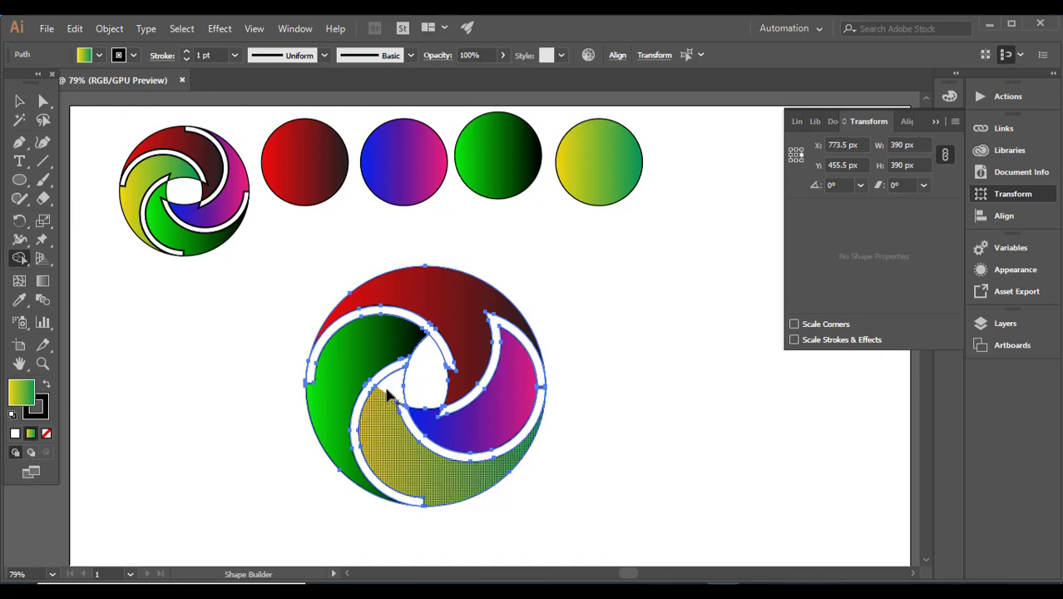
pyautogui.moveTo(393, 393); pyautogui.dragTo(385, 405)
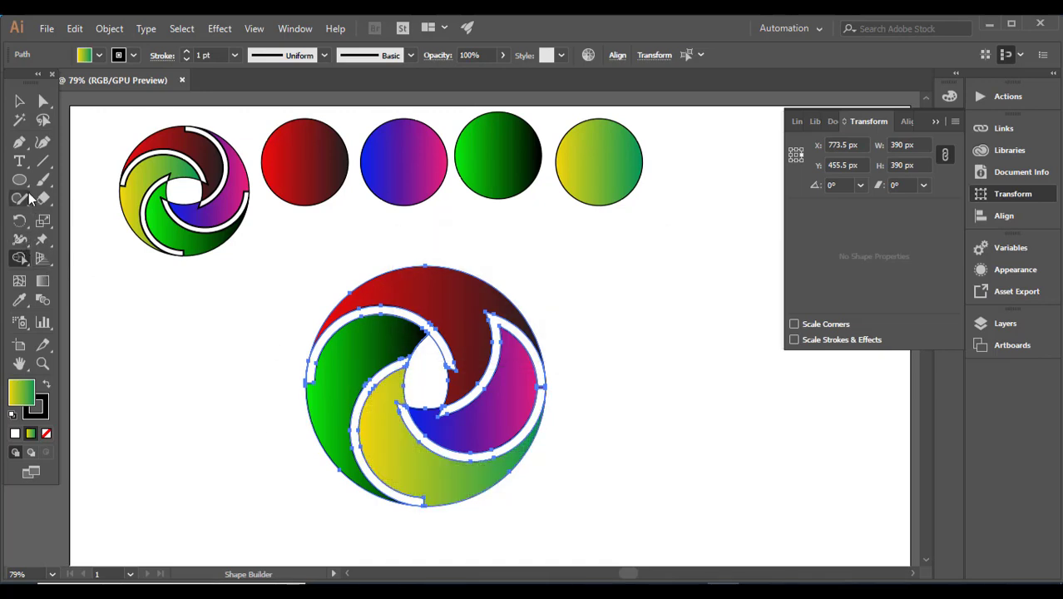
pyautogui.click(19, 101)
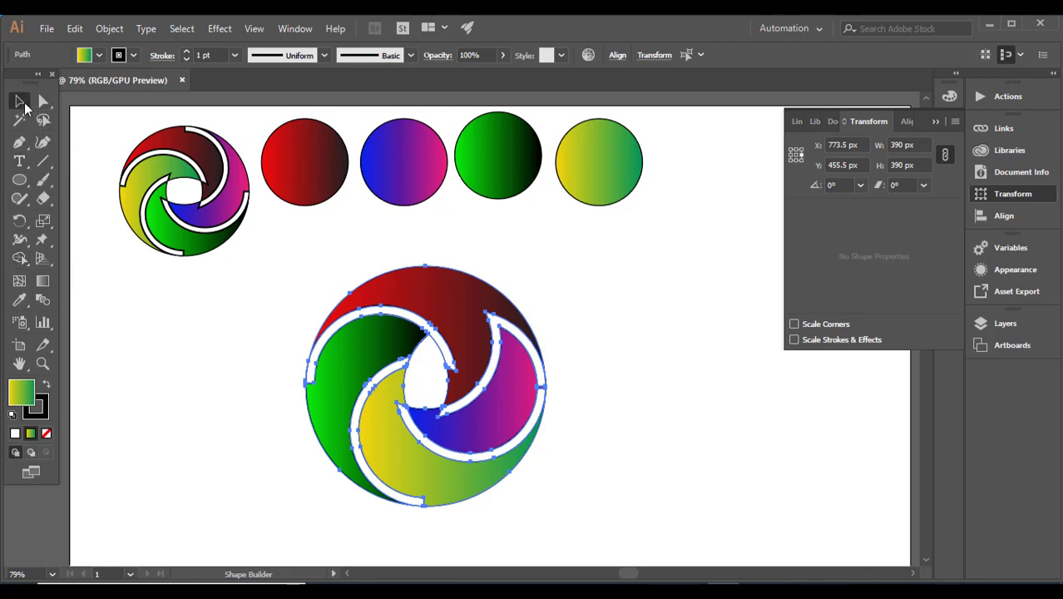
pyautogui.click(184, 301)
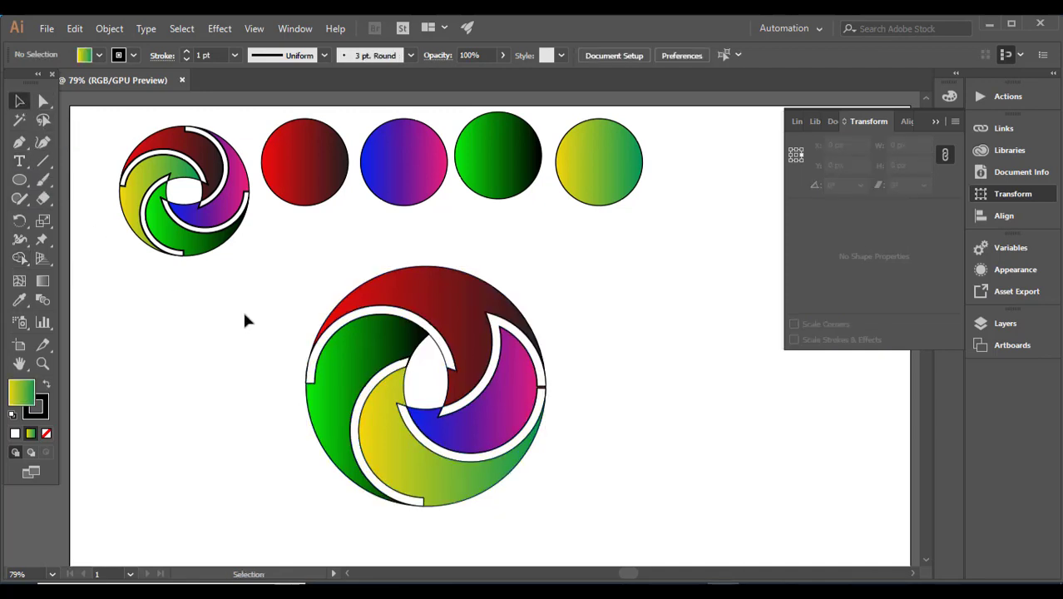
# Select the entire recoloured logo by its bounding box
pyautogui.moveTo(253, 315); pyautogui.dragTo(553, 504)
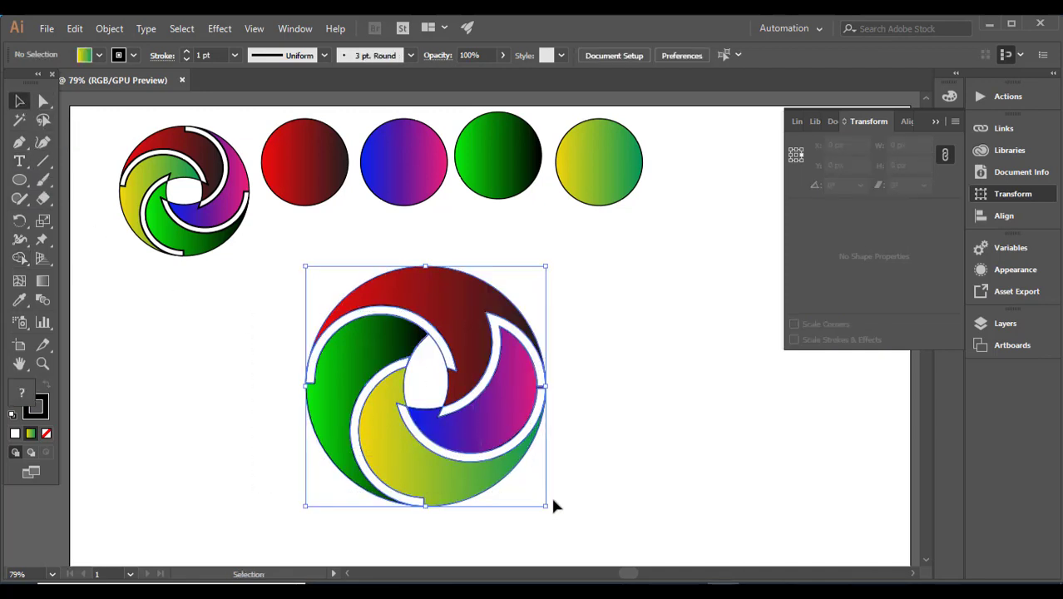
pyautogui.click(648, 478)
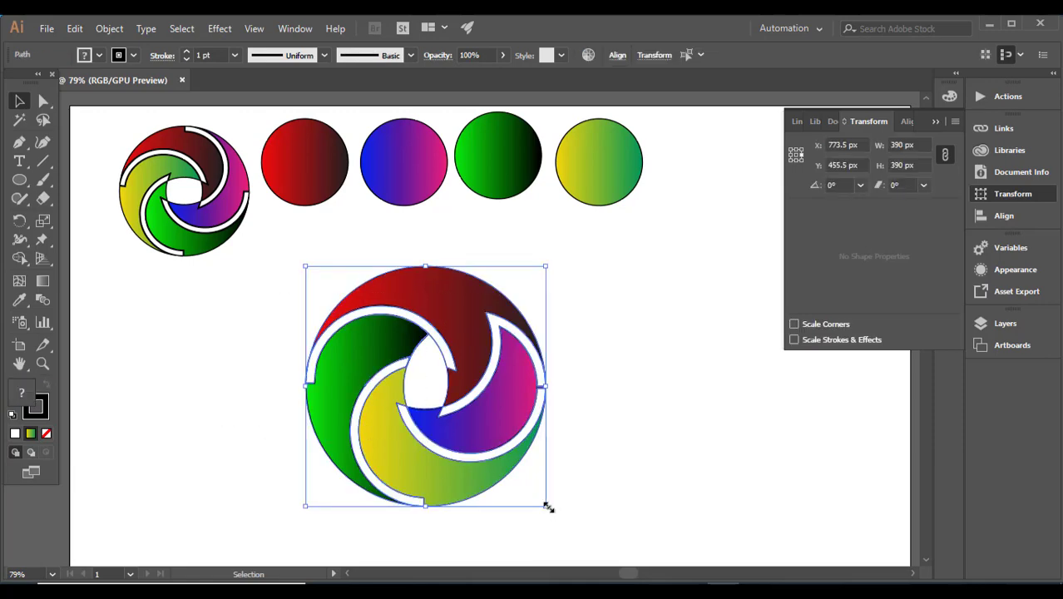